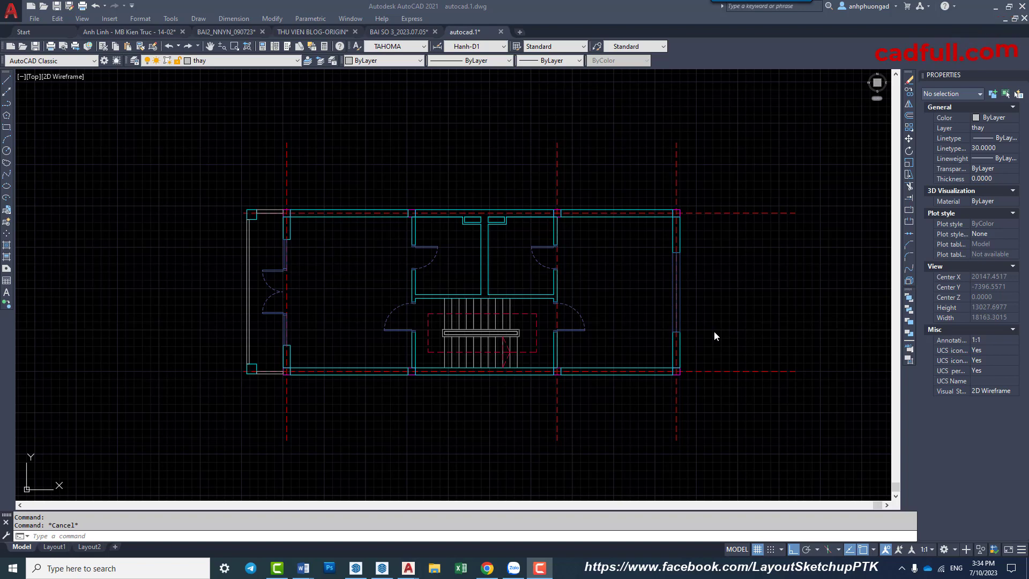
Step: Turn off the background grid on the floor plan
left_click(722, 322)
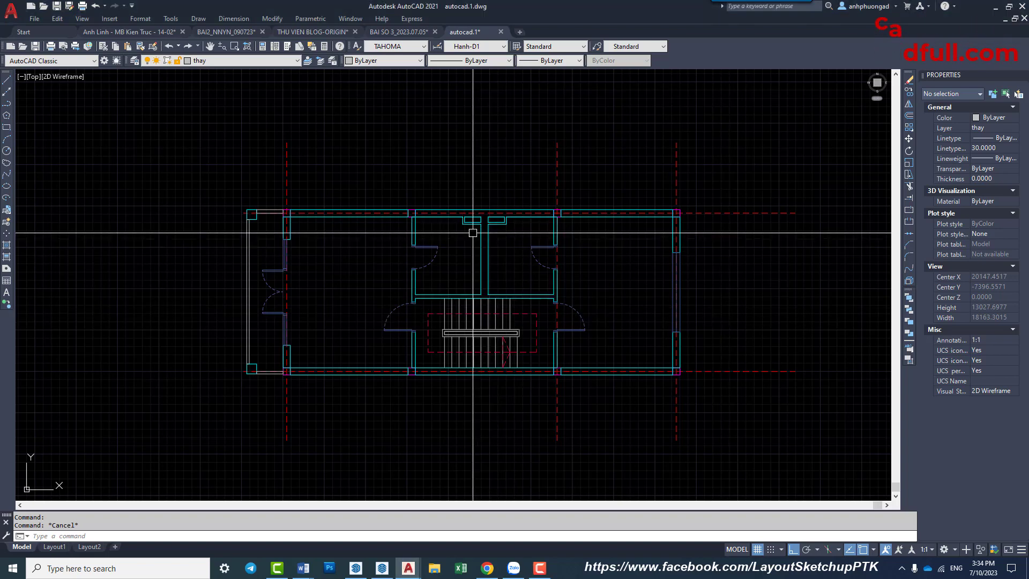
scroll(471, 228, "up", 2)
mouse_move(527, 279)
middle_mouse_down()
mouse_move(529, 268)
mouse_move(551, 302)
middle_mouse_up()
left_click(758, 549)
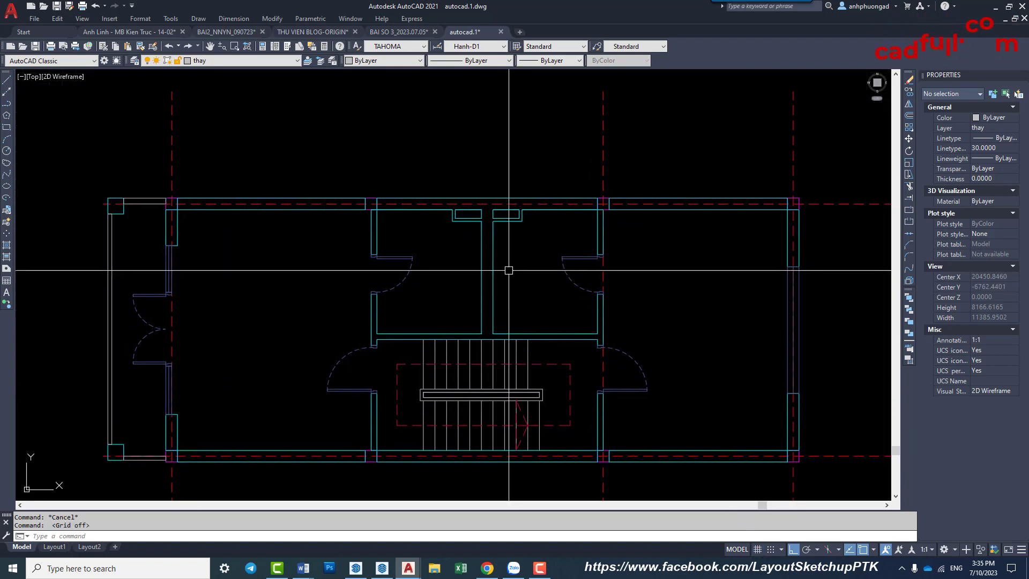
Step: Select a cyan interior wall polyline on layer cat
left_click(493, 269)
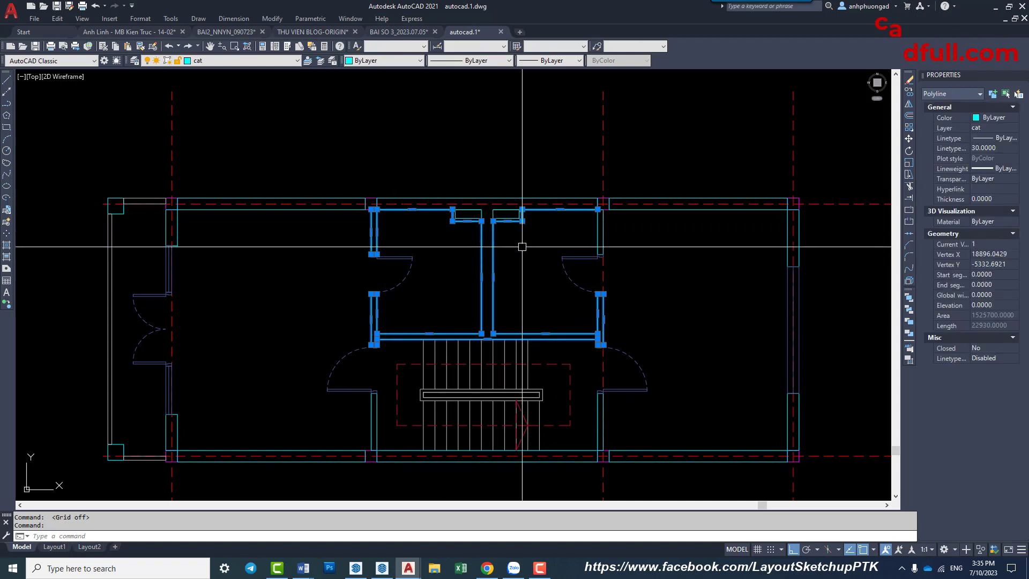
scroll(492, 177, "up", 5)
scroll(521, 214, "down", 1)
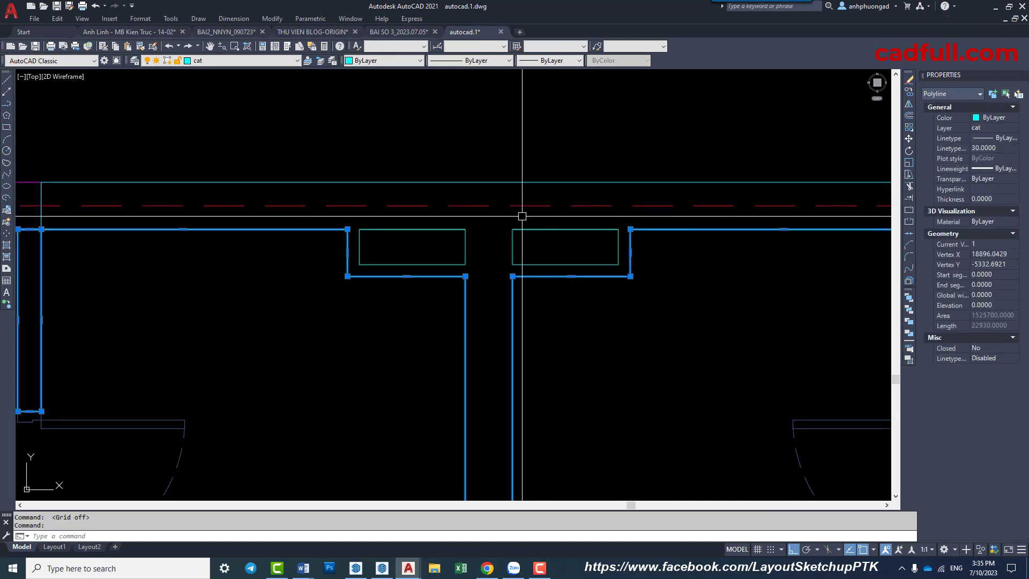
scroll(448, 223, "down", 2)
scroll(568, 253, "down", 1)
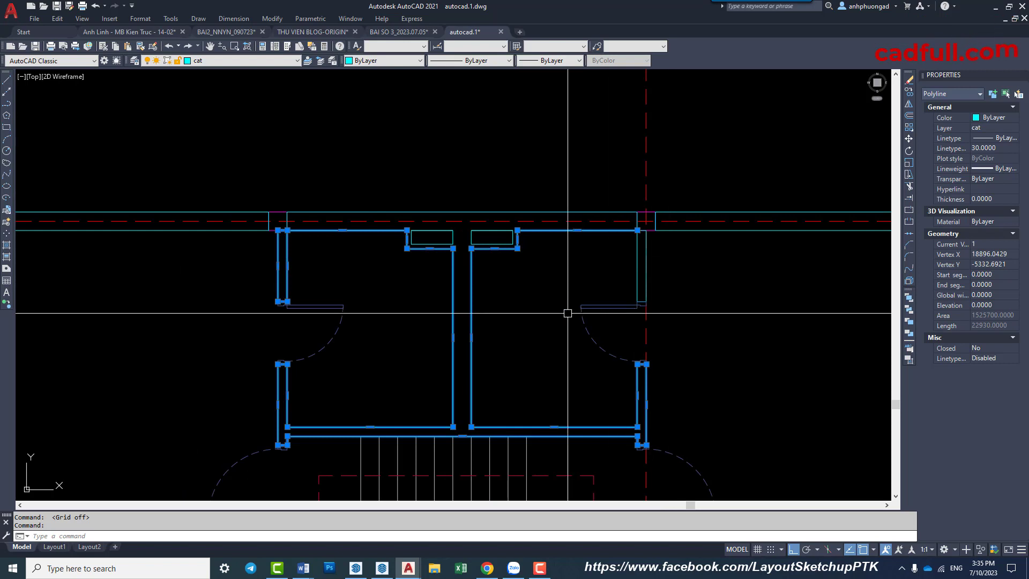
middle_click_drag(510, 311, 517, 292)
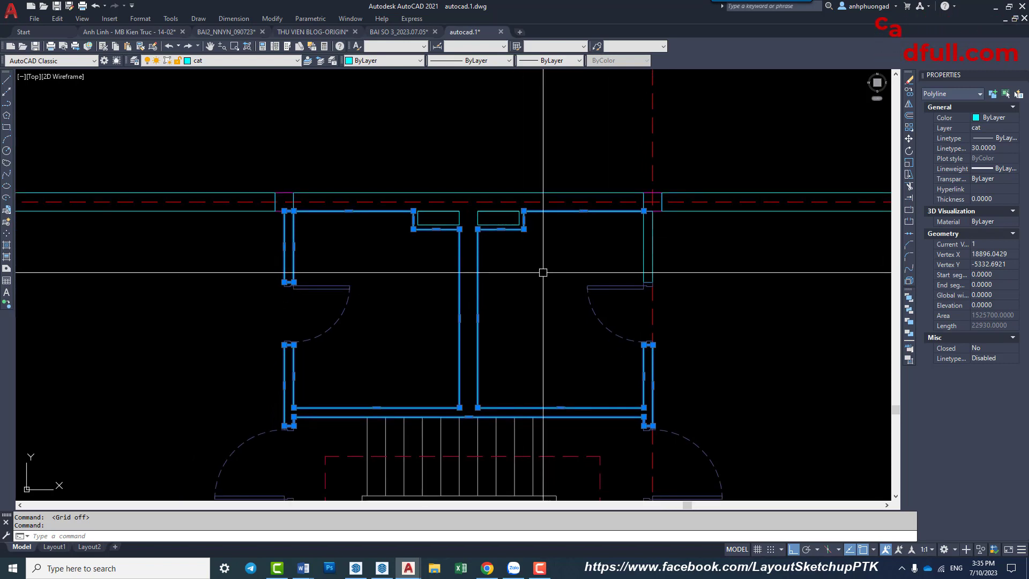
type("3")
Step: Isolate layer cat and explode the middle wall polyline
key("Return")
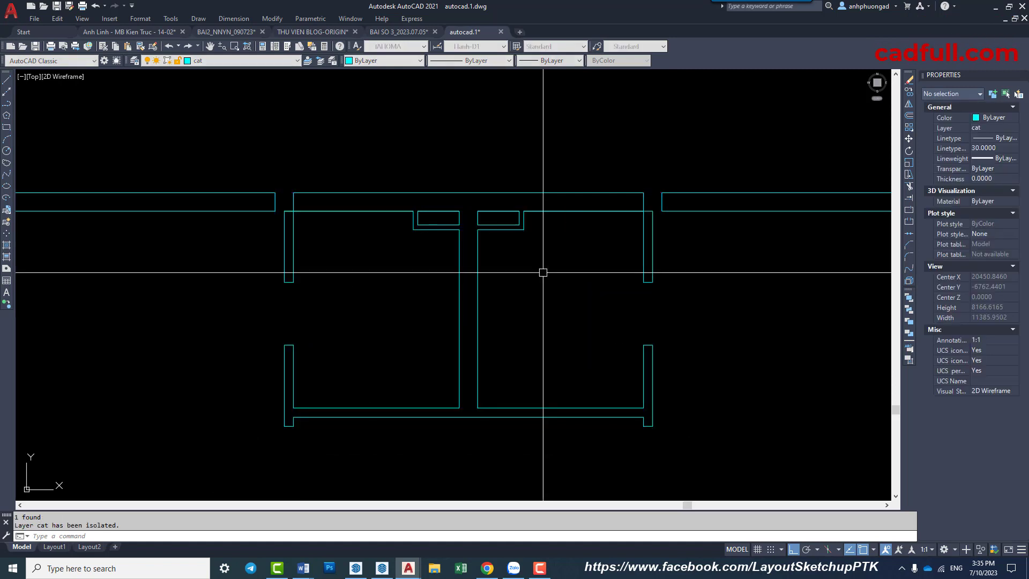
scroll(319, 198, "up", 2)
scroll(450, 258, "down", 3)
left_click(450, 258)
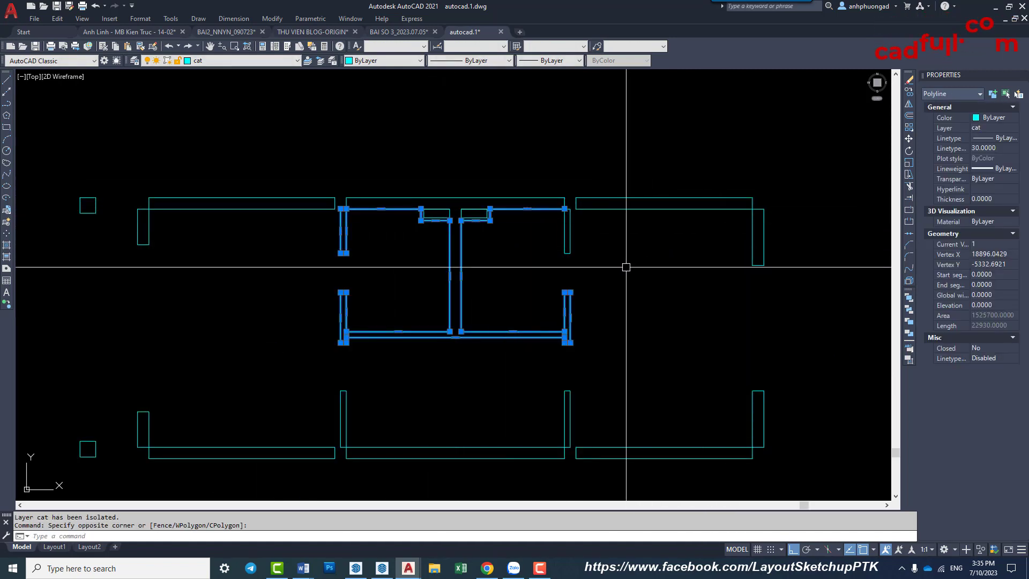
type("x")
key("Return")
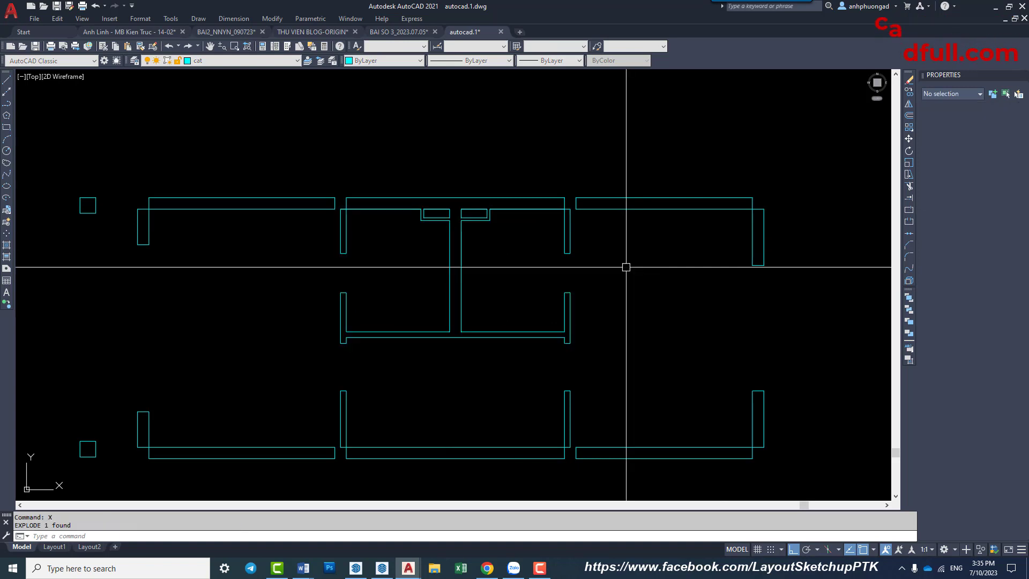
Step: Join the narrow rectangles' four lines back into one closed polyline
scroll(324, 225, "up", 5)
left_click(379, 144)
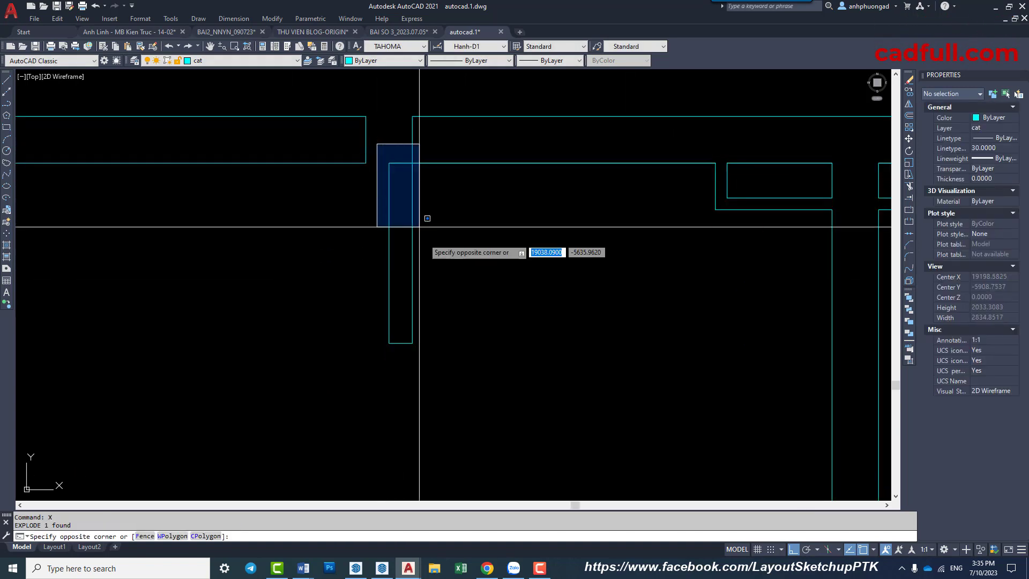
left_click(441, 368)
scroll(480, 287, "down", 4)
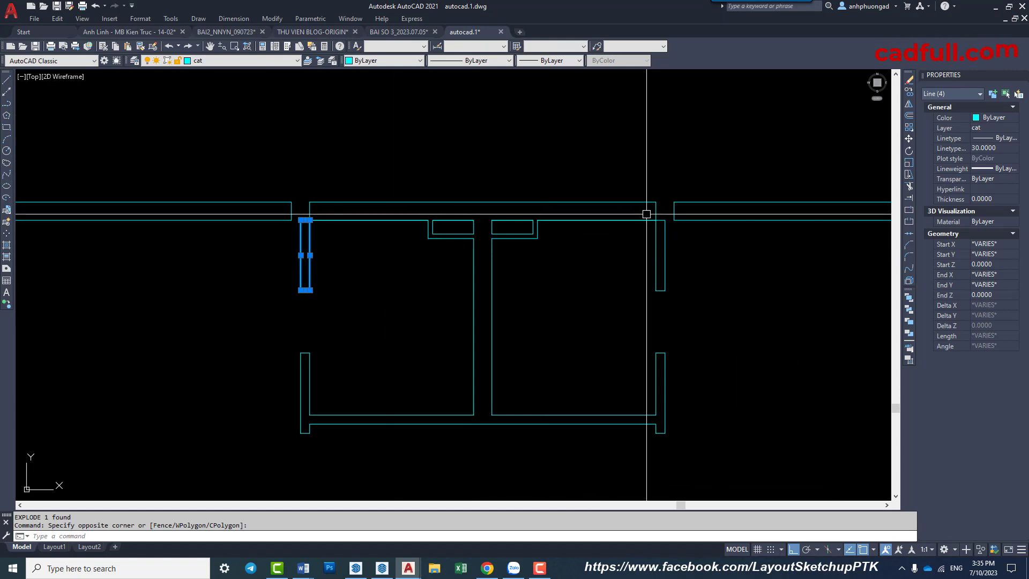
left_click(648, 211)
left_click(670, 299)
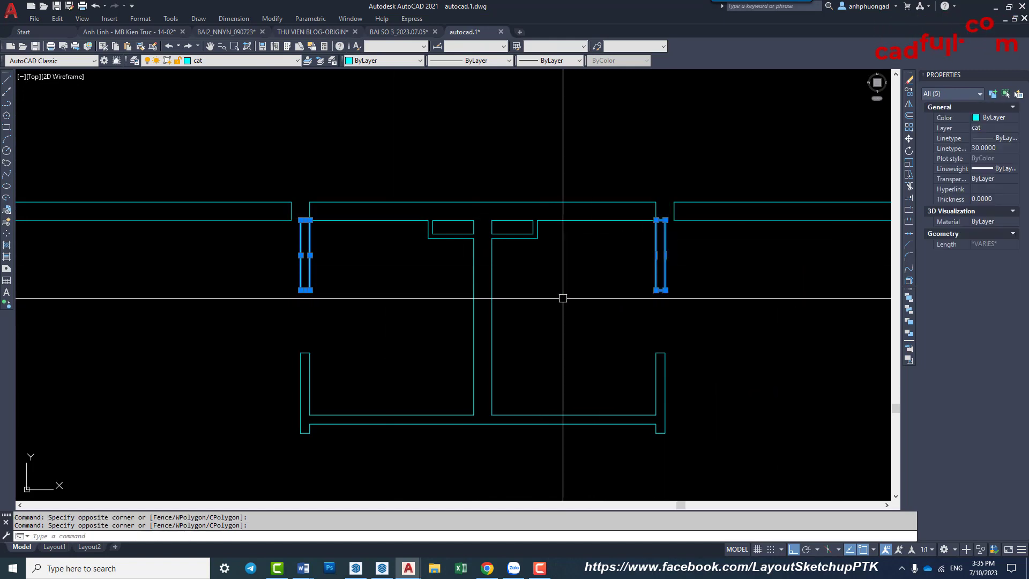
middle_click_drag(562, 298, 551, 294)
key("Return")
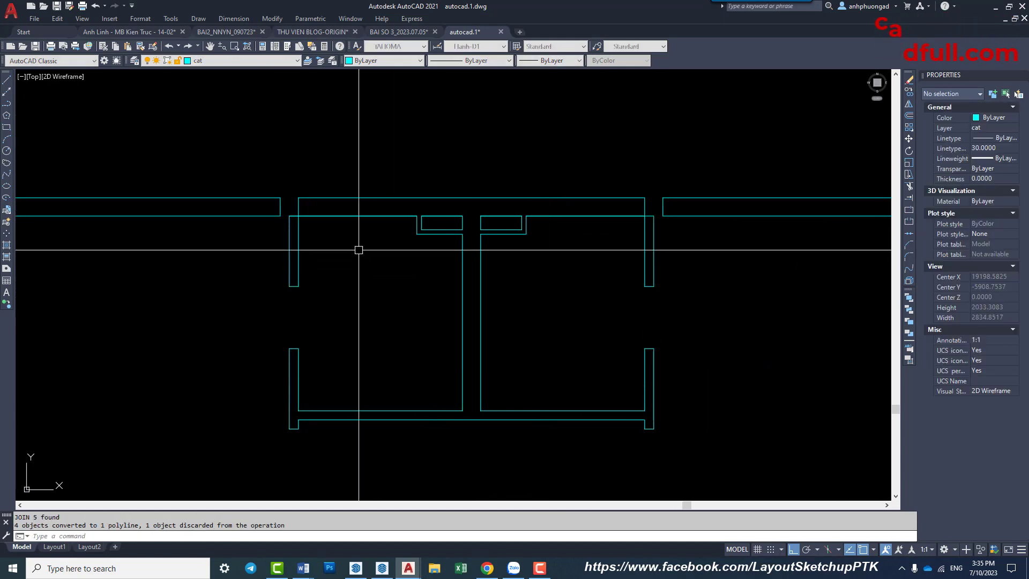
Step: Select the right narrow rectangle and the corner column rectangle to inspect them
left_click(647, 232)
key("Escape")
scroll(667, 230, "up", 4)
left_click(589, 176)
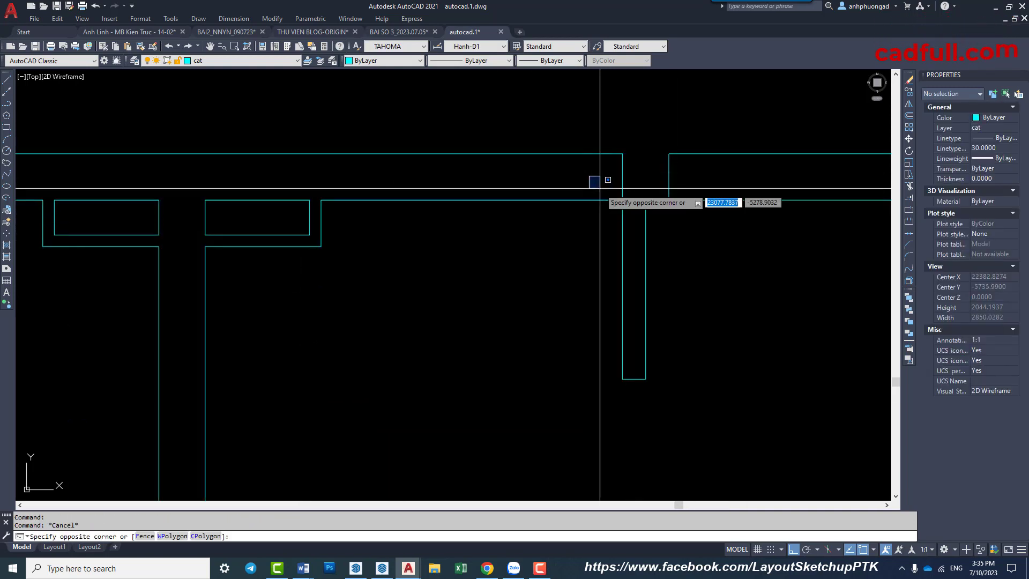
left_click(648, 223)
scroll(577, 264, "up", 3)
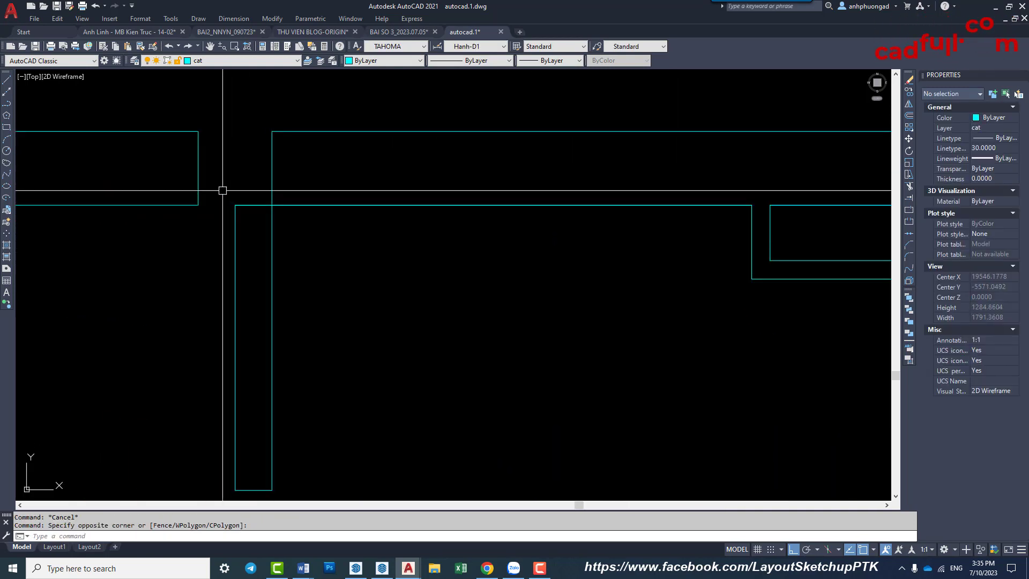
left_click(220, 185)
left_click(303, 228)
left_click(218, 186)
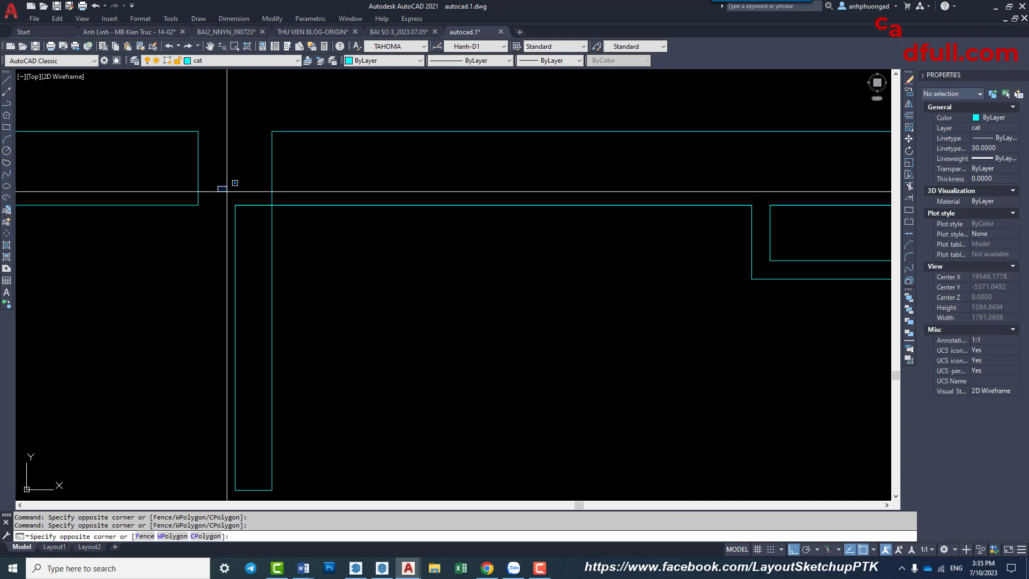
left_click(282, 218)
left_click(258, 205)
scroll(294, 230, "down", 2)
scroll(295, 230, "down", 2)
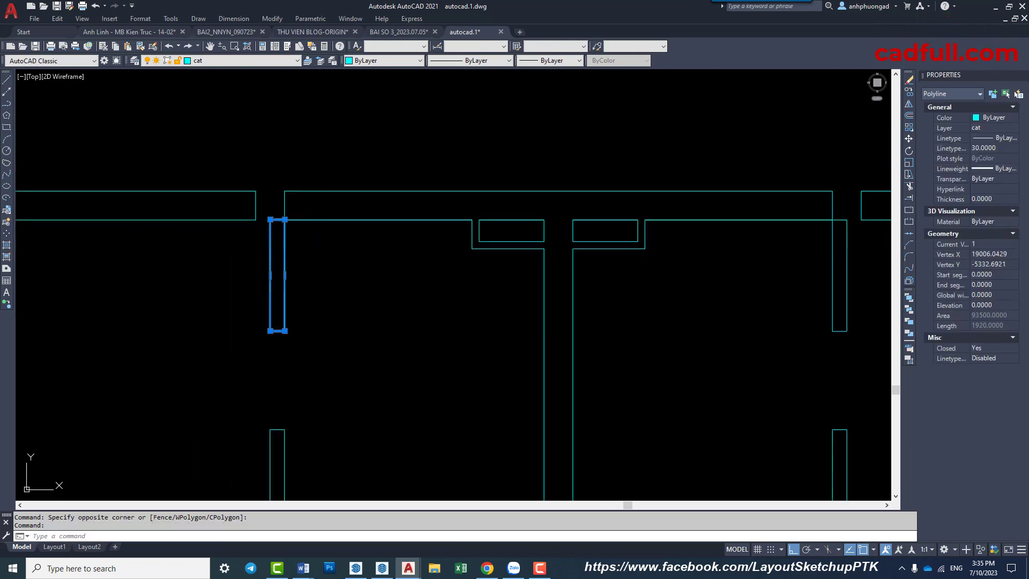
key("Escape")
Step: Delete the two stray open segments along the small rectangles' top edges
scroll(485, 235, "up", 2)
scroll(483, 206, "up", 1)
left_click(482, 205)
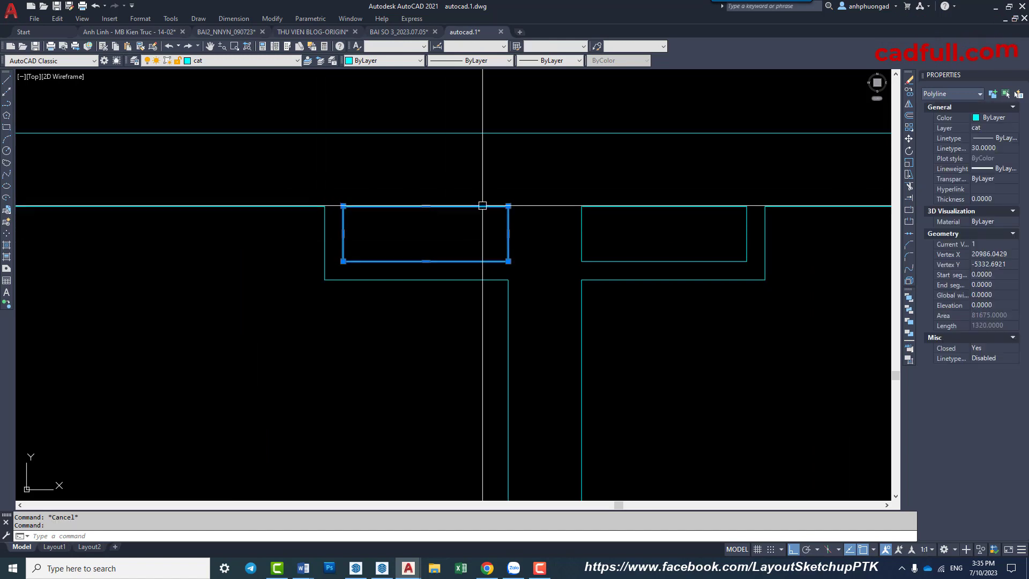
key("Escape")
left_click(290, 174)
left_click(536, 230)
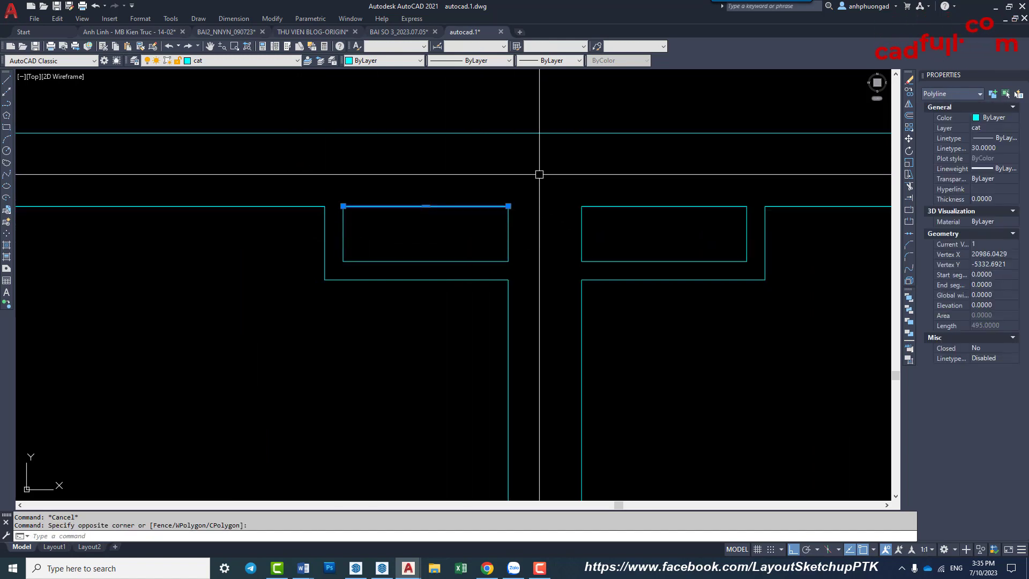
key("Escape")
left_click(746, 228)
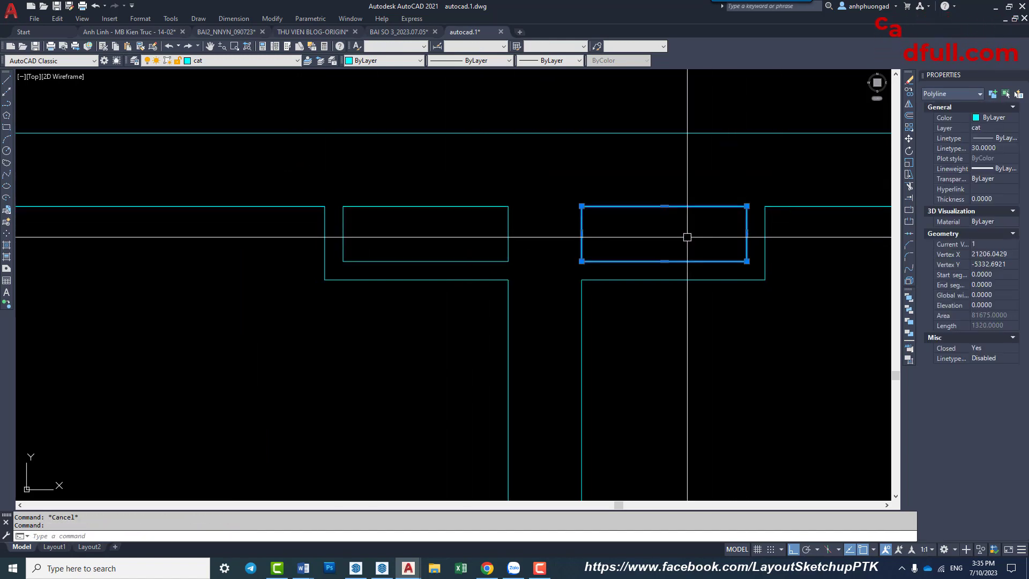
key("Escape")
left_click(280, 184)
left_click(772, 224)
middle_click_drag(807, 241, 723, 241)
key("Delete")
Step: Select the right small rectangle and erase it
left_click(616, 210)
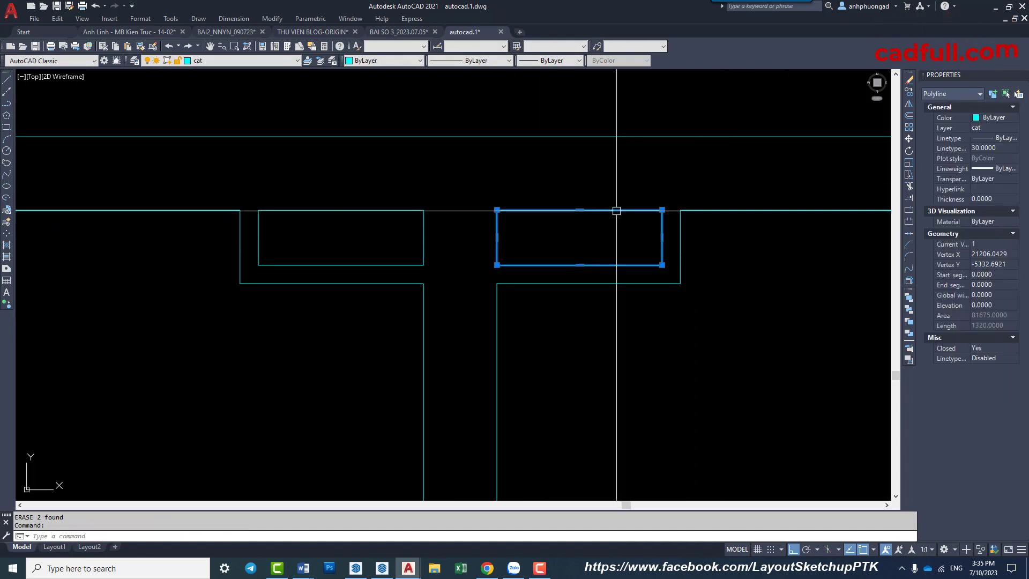
scroll(622, 228, "down", 4)
scroll(650, 256, "up", 2)
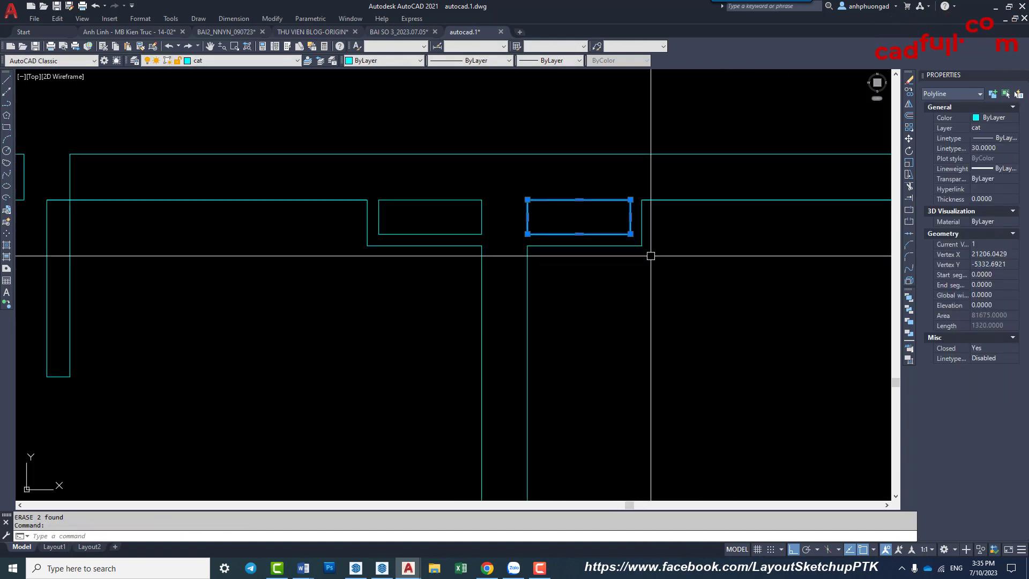
type("E")
key("Return")
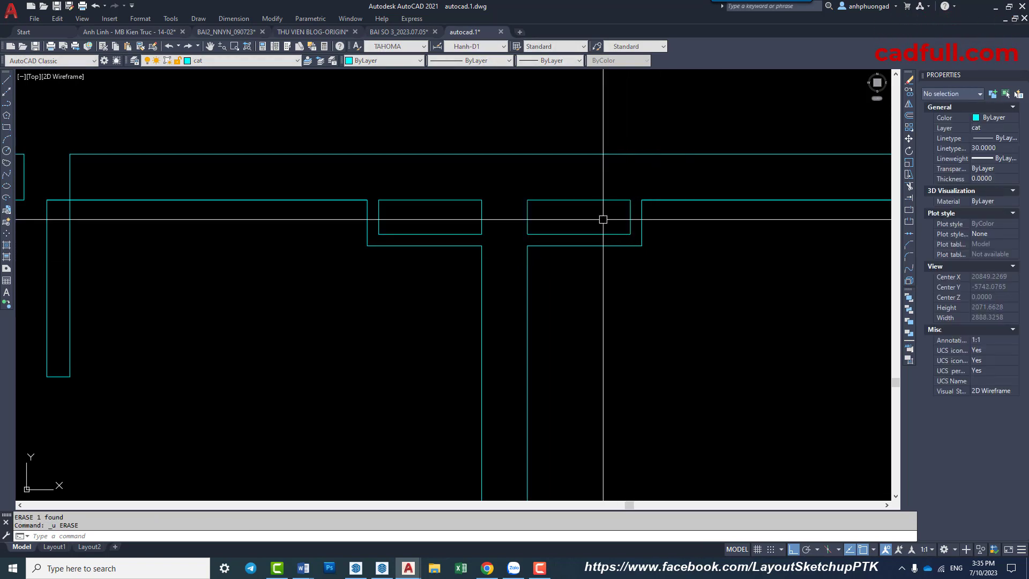
Step: Select the two small rectangles and a horizontal wall line to inspect them
left_click(597, 200)
left_click(455, 200)
key("Escape")
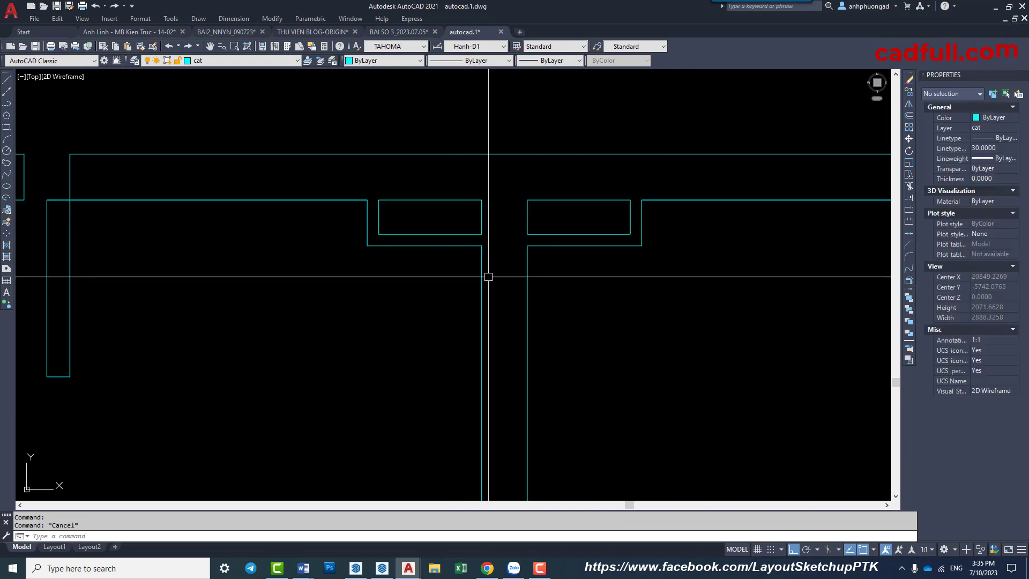
scroll(489, 277, "down", 2)
scroll(517, 296, "down", 1)
scroll(478, 236, "down", 1)
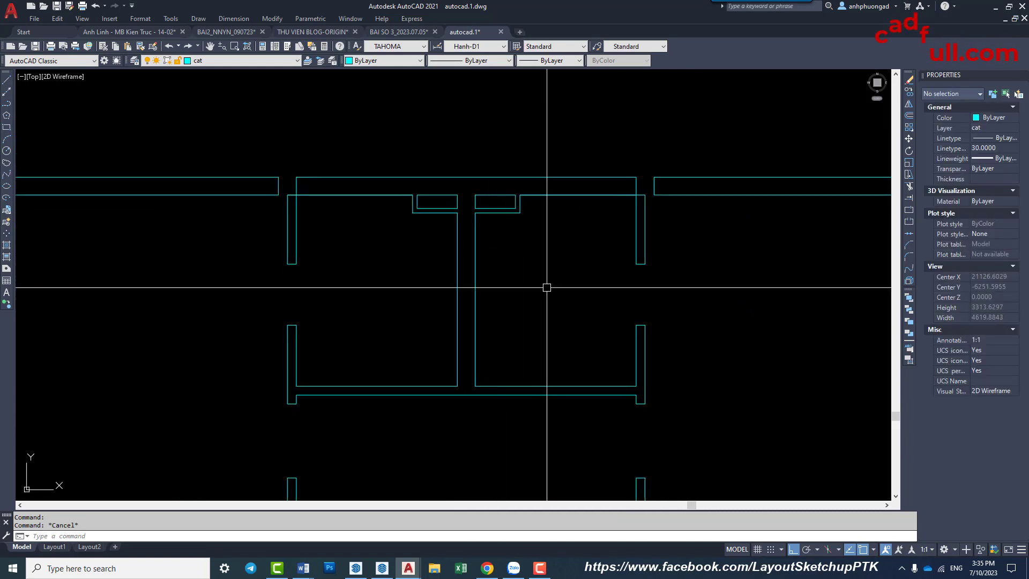
left_click(576, 195)
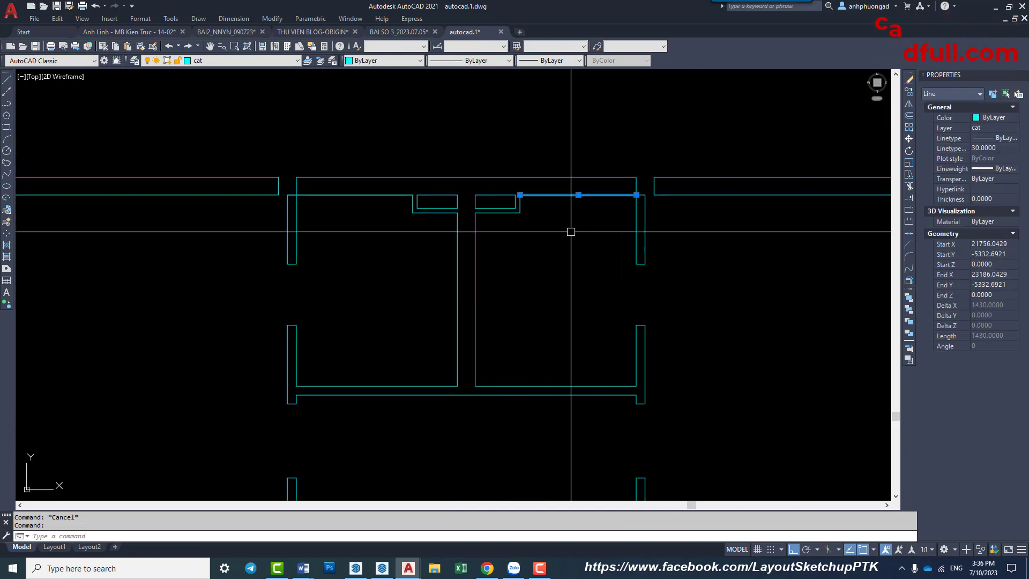
key("Escape")
Step: Crossing-select the upper room's lower and top wall lines
left_click(709, 292)
left_click(238, 430)
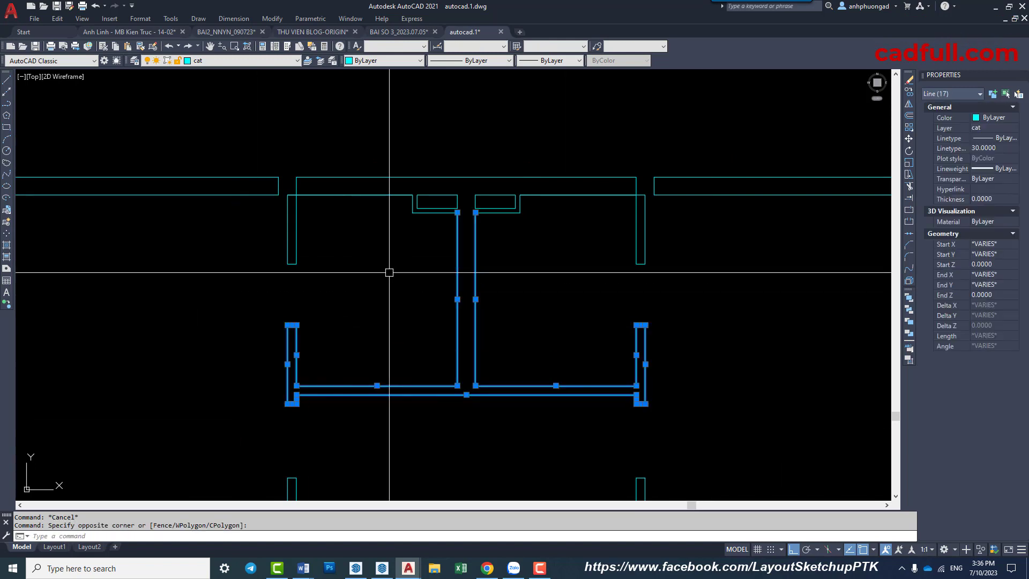
scroll(446, 179, "up", 4)
left_click(689, 269)
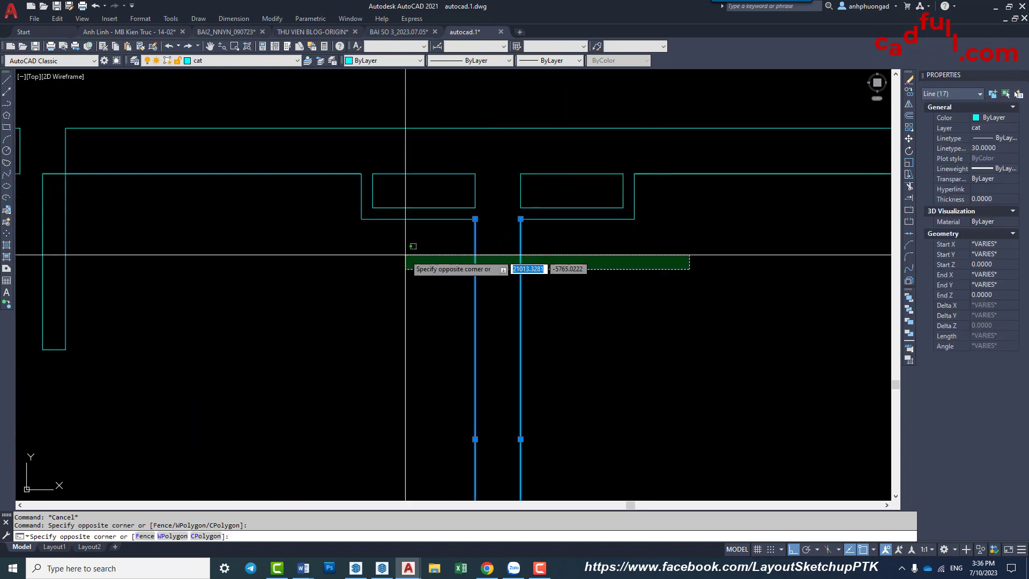
left_click(309, 212)
scroll(617, 161, "down", 3)
left_click(717, 110)
left_click(619, 219)
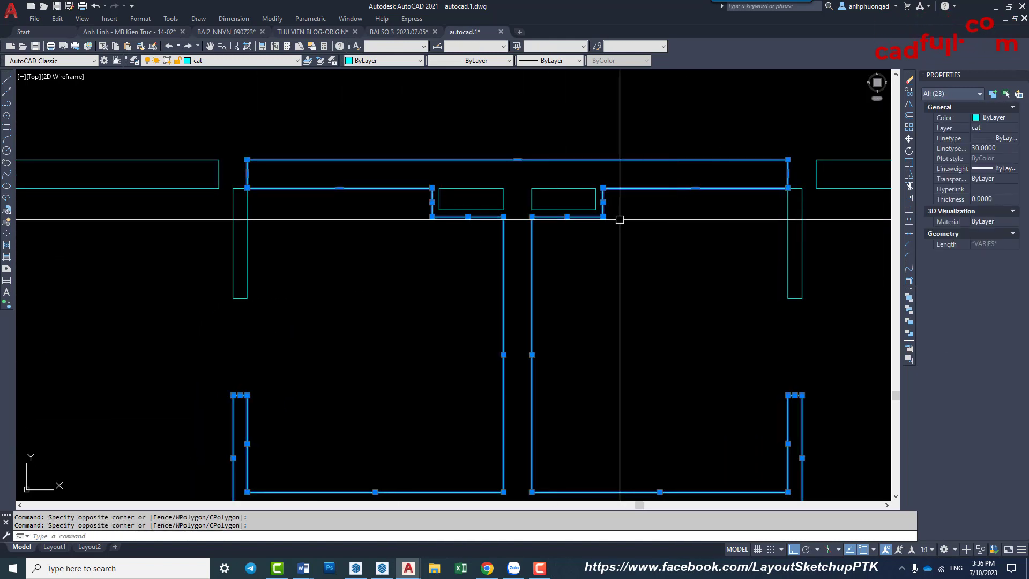
Step: Add the top horizontal wall line and join all 21 segments into one closed polyline
left_click(410, 187)
left_click(379, 279)
type("J")
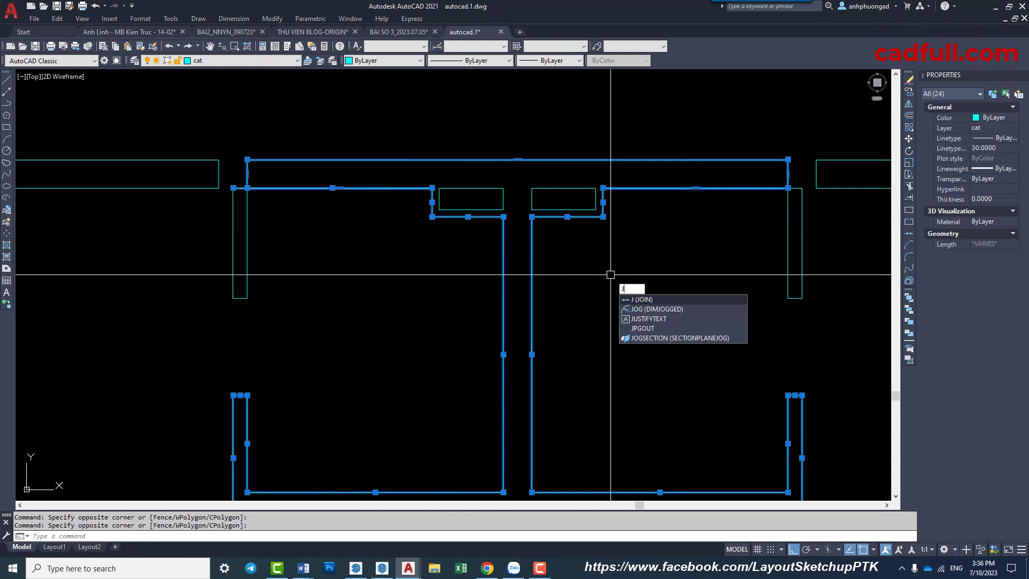
key("Return")
left_click(591, 217)
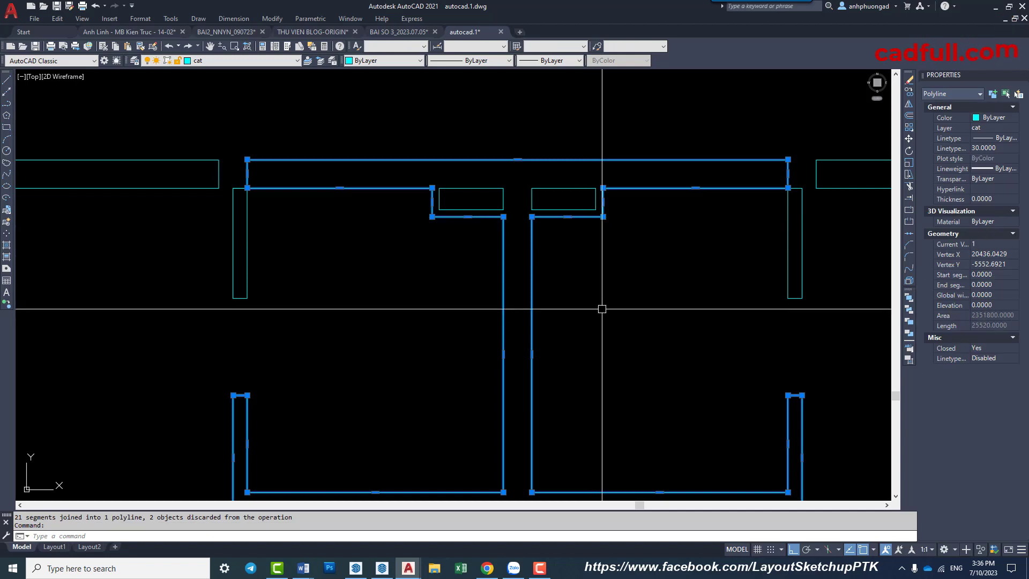
middle_click_drag(603, 308, 601, 302)
key("Escape")
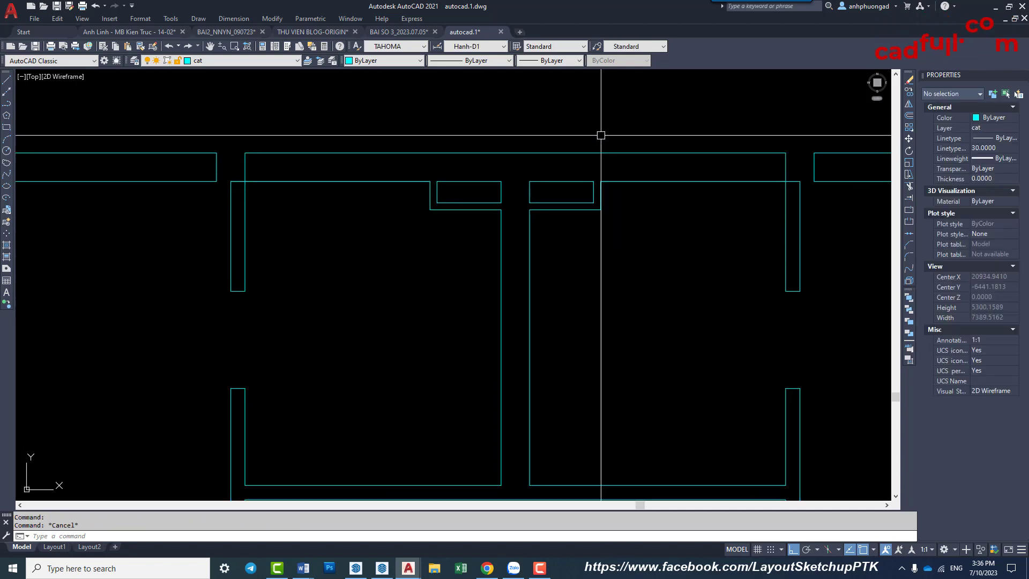
Step: Erase the two leftover horizontal lines and check the 25520-long wall polyline
left_click(224, 175)
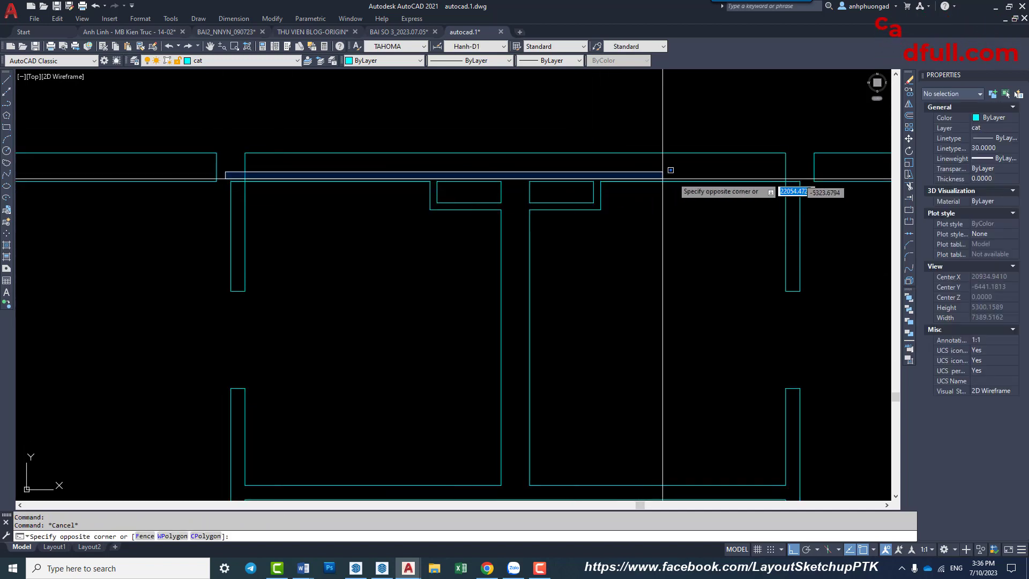
left_click(824, 197)
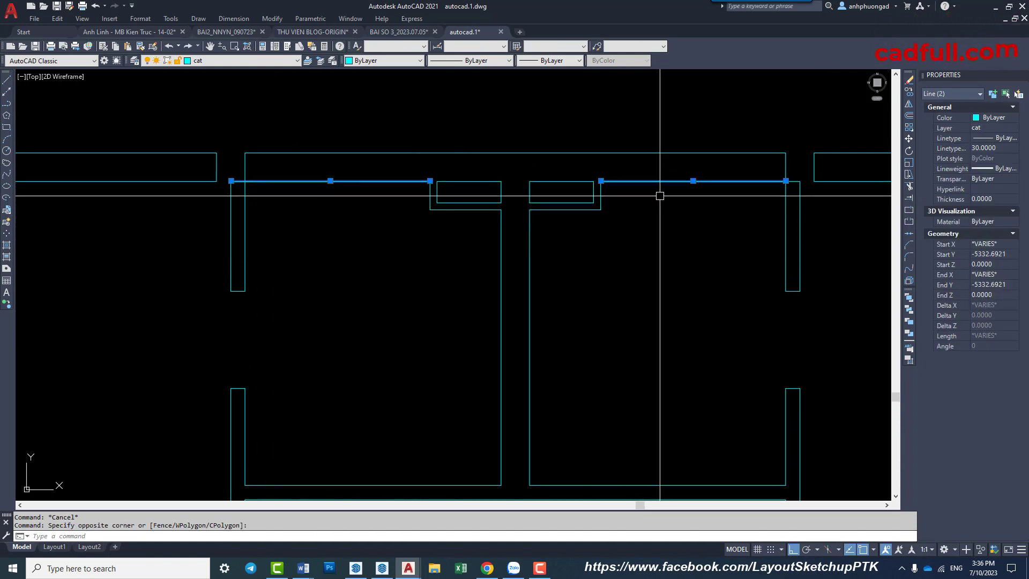
key("Delete")
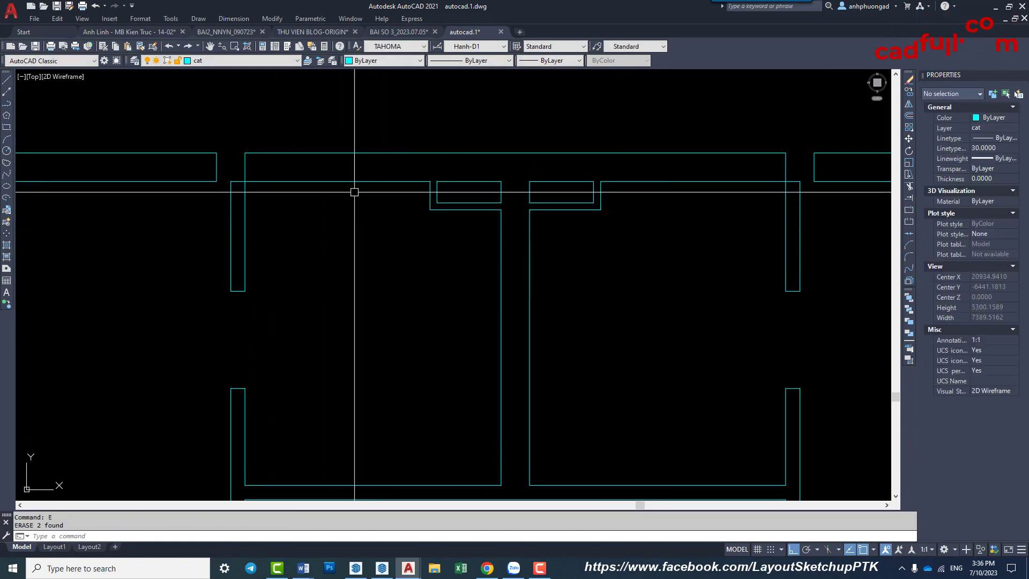
left_click(346, 180)
scroll(408, 231, "down", 2)
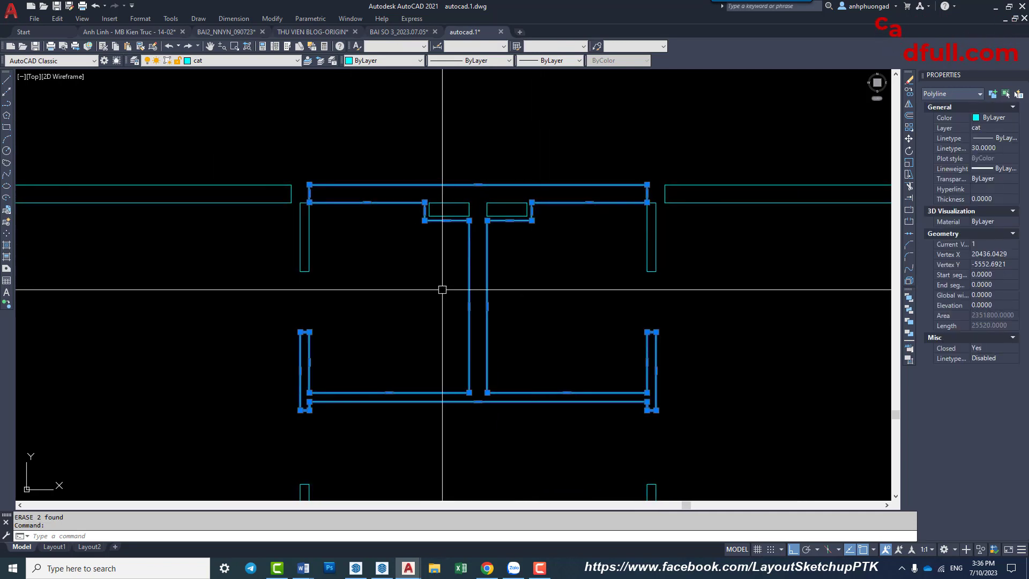
key("Escape")
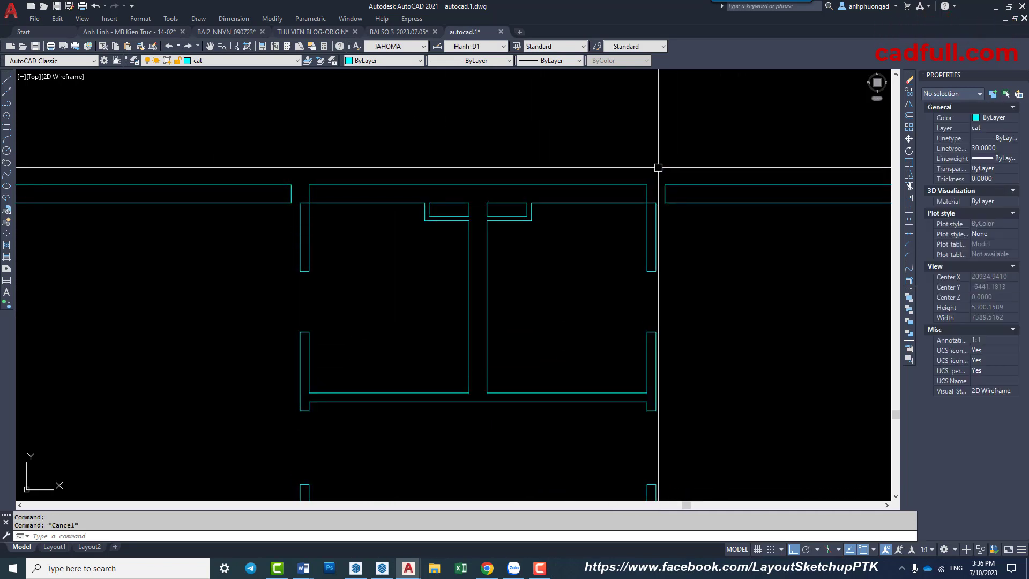
Step: Zoom and pan to review the upper rooms of the plan
scroll(689, 239, "down", 1)
scroll(499, 253, "down", 2)
scroll(509, 290, "down", 1)
left_click(224, 239)
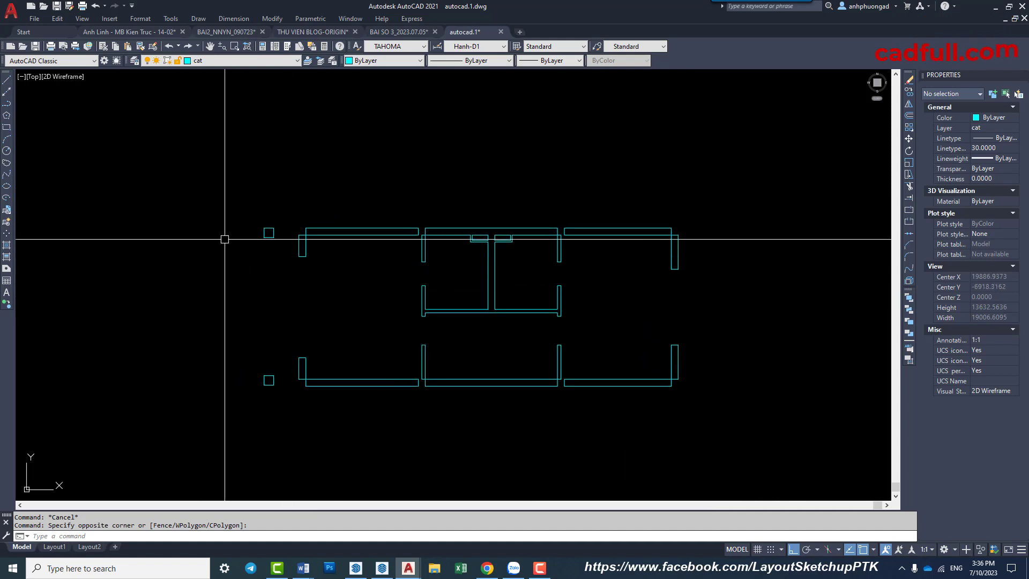
scroll(409, 280, "up", 3)
scroll(287, 257, "down", 2)
middle_click_drag(556, 299, 556, 329)
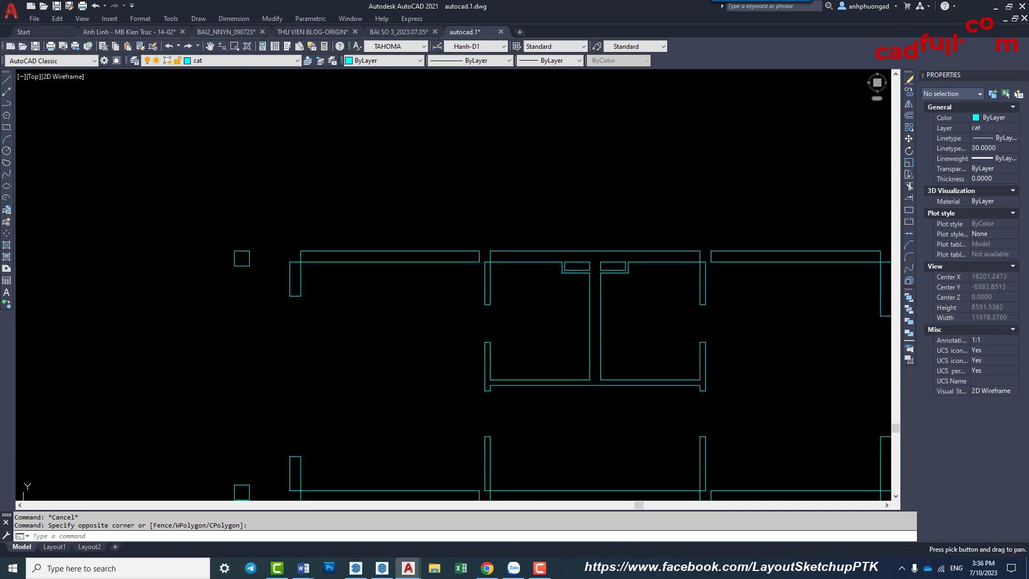
middle_click_drag(499, 228, 501, 245)
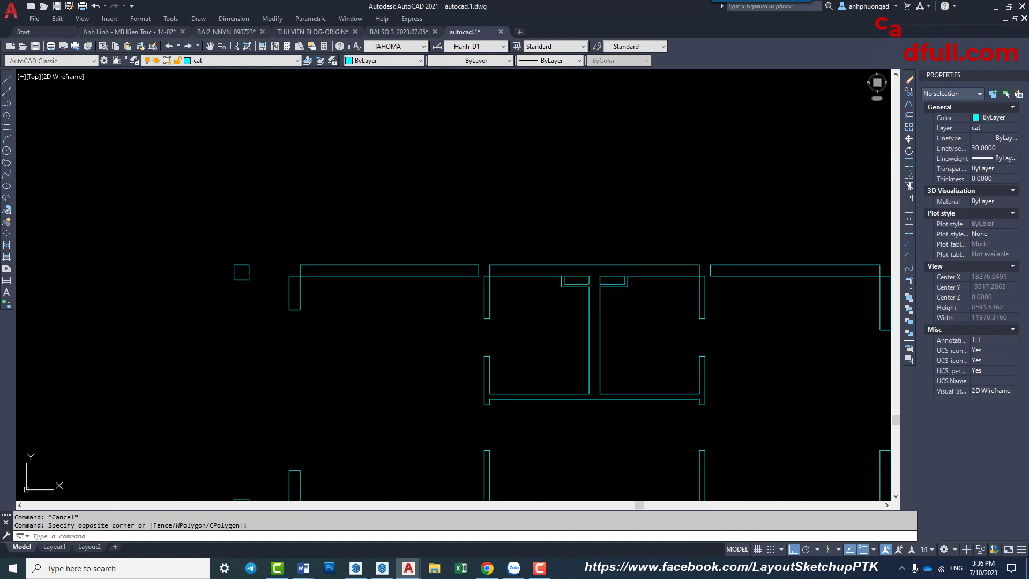
Step: Draw a horizontal line above the plan's top walls with L
type("l")
key("Return")
left_click(463, 200)
scroll(501, 209, "up", 2)
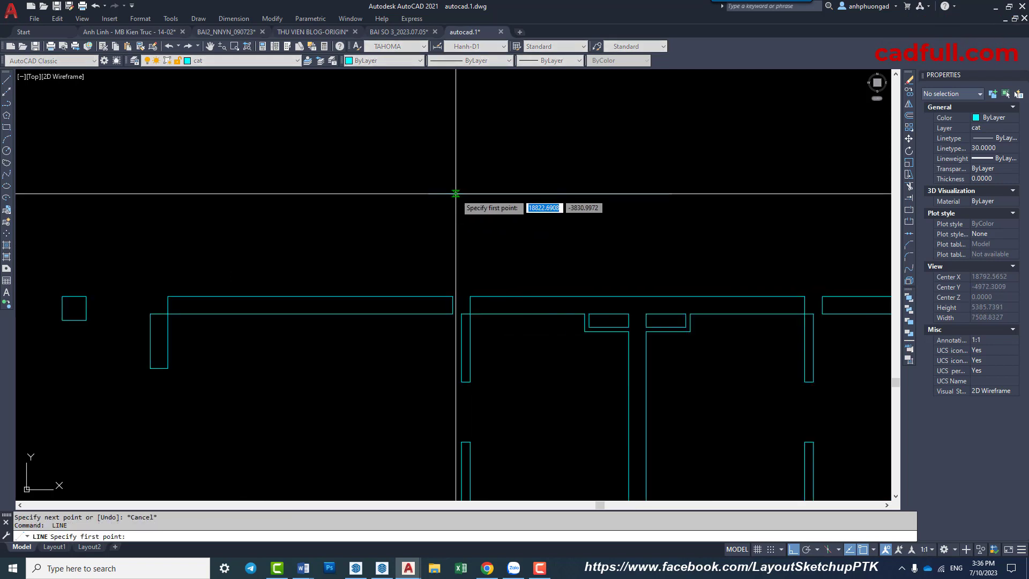
key("Escape")
scroll(579, 206, "up", 2)
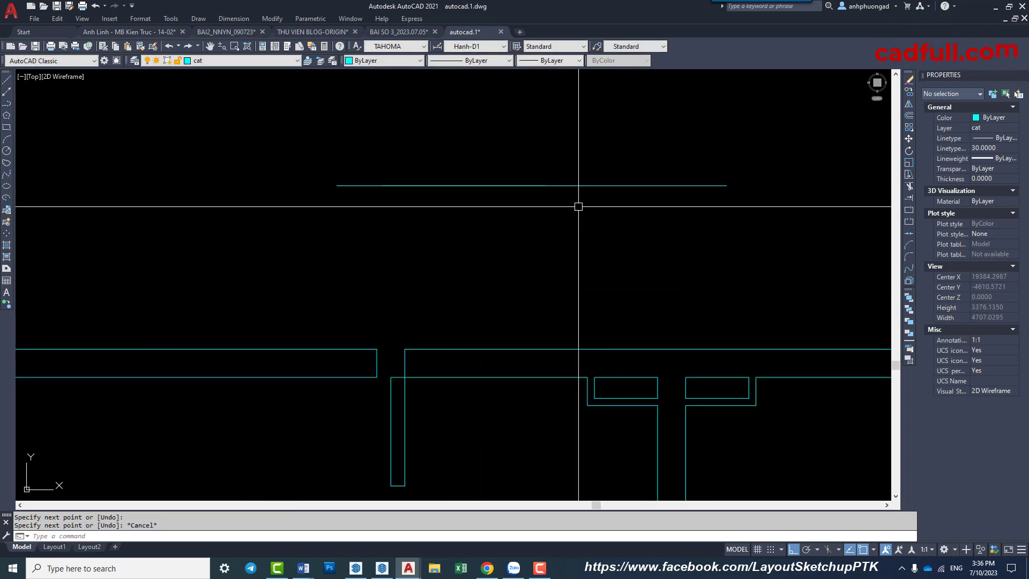
left_click(593, 187)
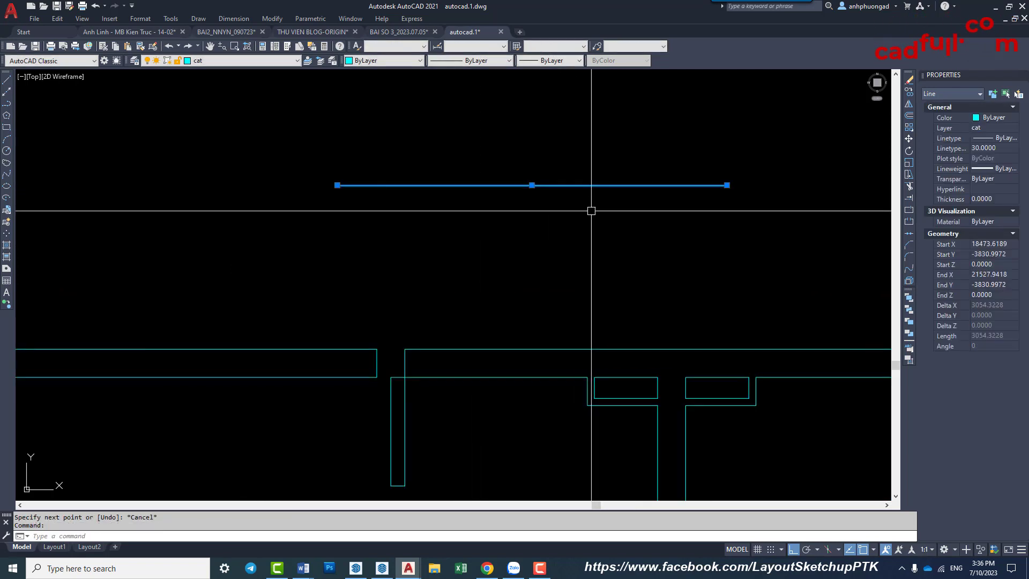
key("Escape")
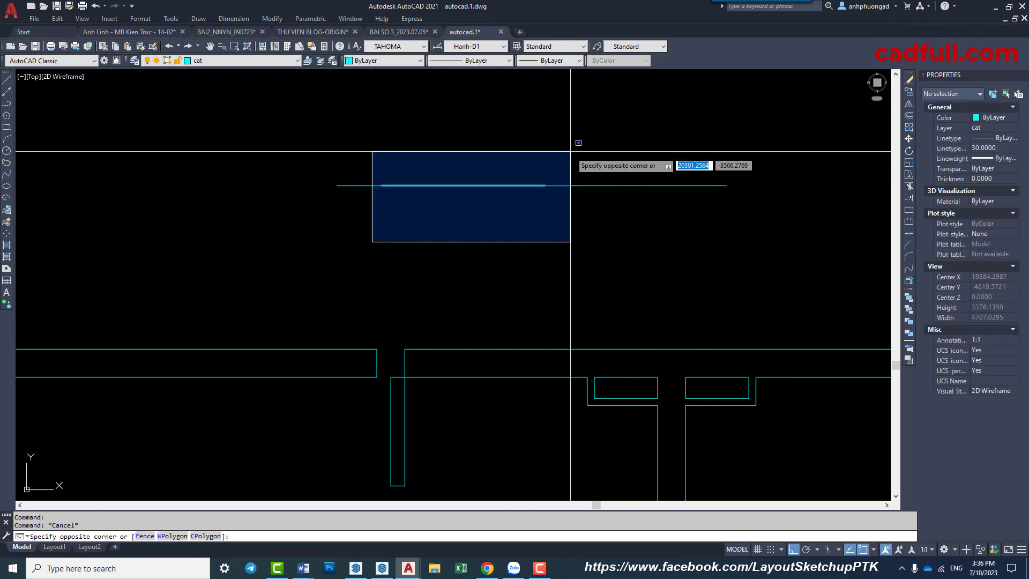
Step: Window-select the duplicate overlapping line and erase it with E
key("Escape")
scroll(482, 213, "down", 2)
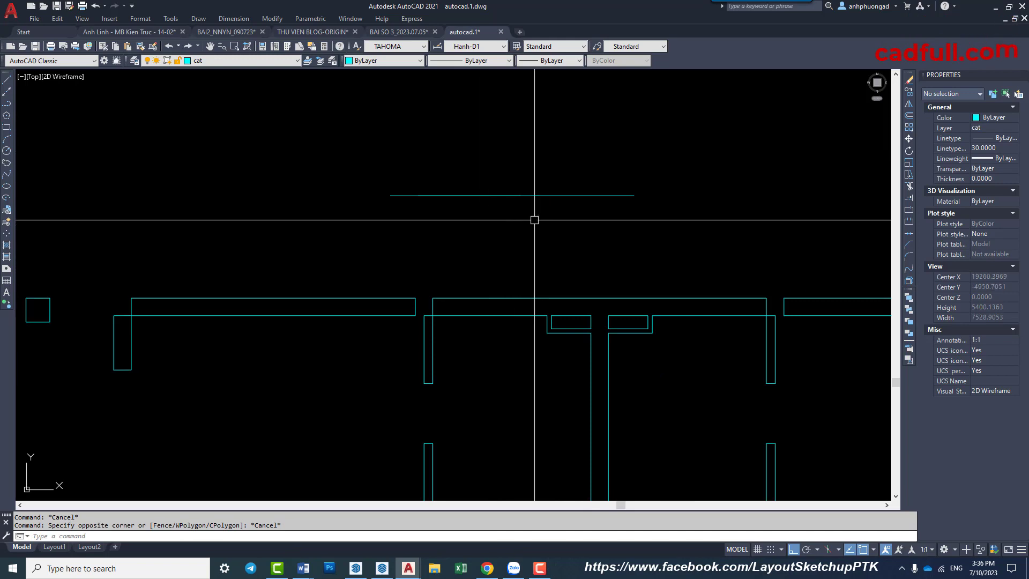
scroll(400, 220, "up", 1)
scroll(400, 232, "up", 1)
scroll(379, 211, "up", 1)
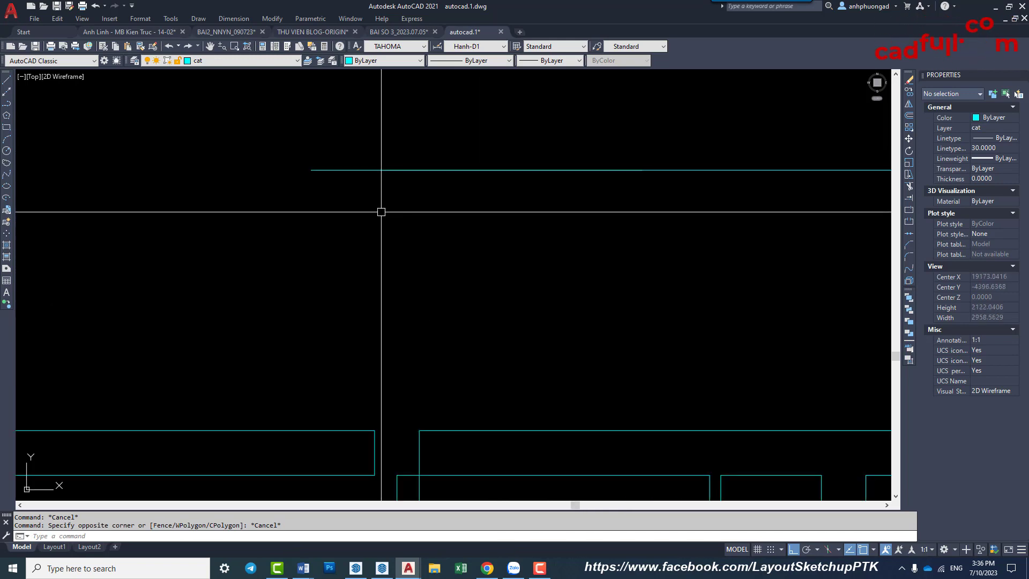
scroll(360, 222, "up", 1)
scroll(361, 248, "down", 2)
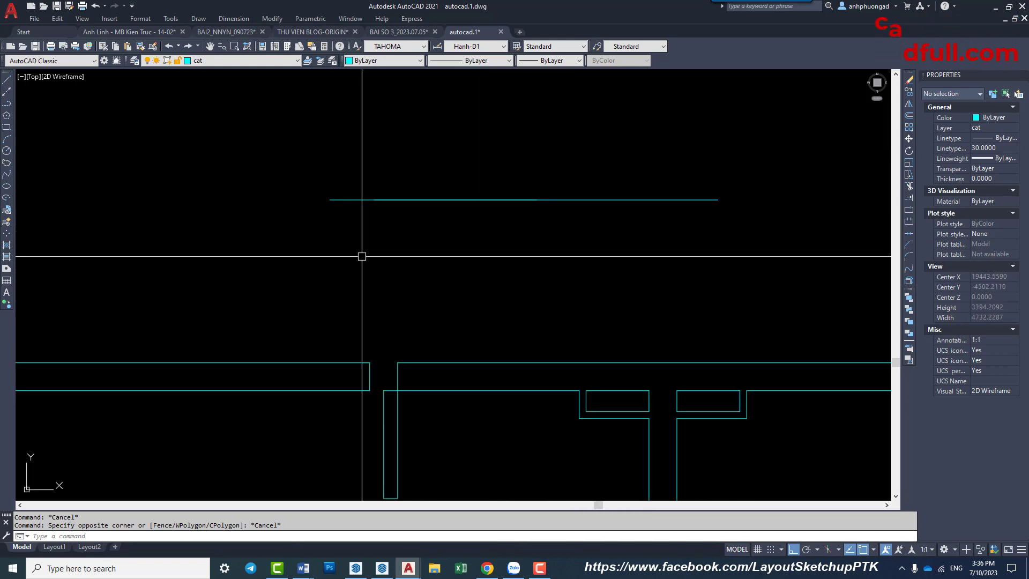
left_click(362, 256)
left_click(528, 179)
type("e")
key("Return")
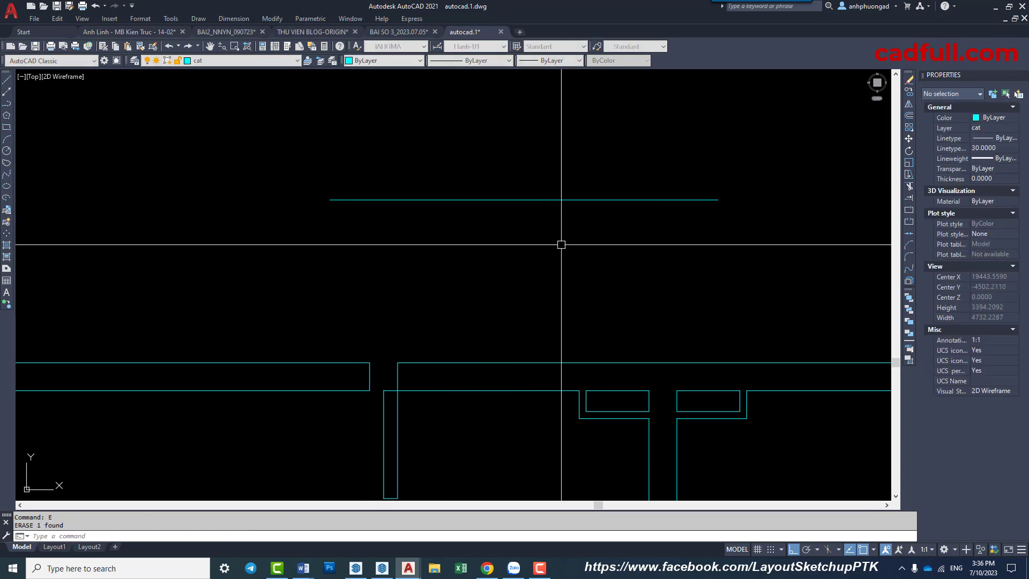
Step: Select the remaining line above the plan to inspect it
left_click(515, 200)
left_click(482, 154)
key("Escape")
scroll(497, 189, "down", 4)
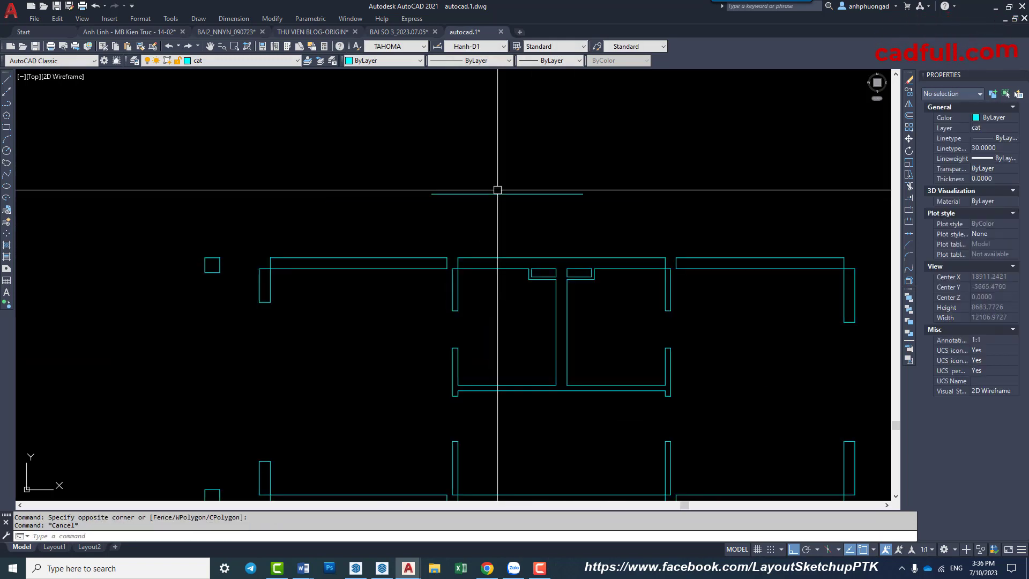
Step: Inspect the loose horizontal and vertical lines above the plan
key("Return")
scroll(437, 215, "up", 4)
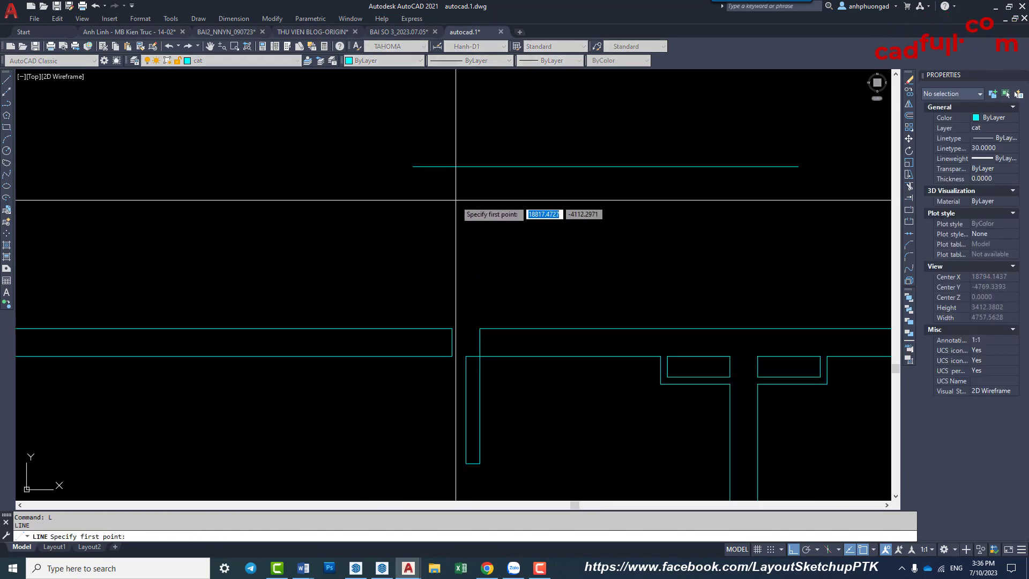
left_click(456, 200)
key("Escape")
left_click(493, 170)
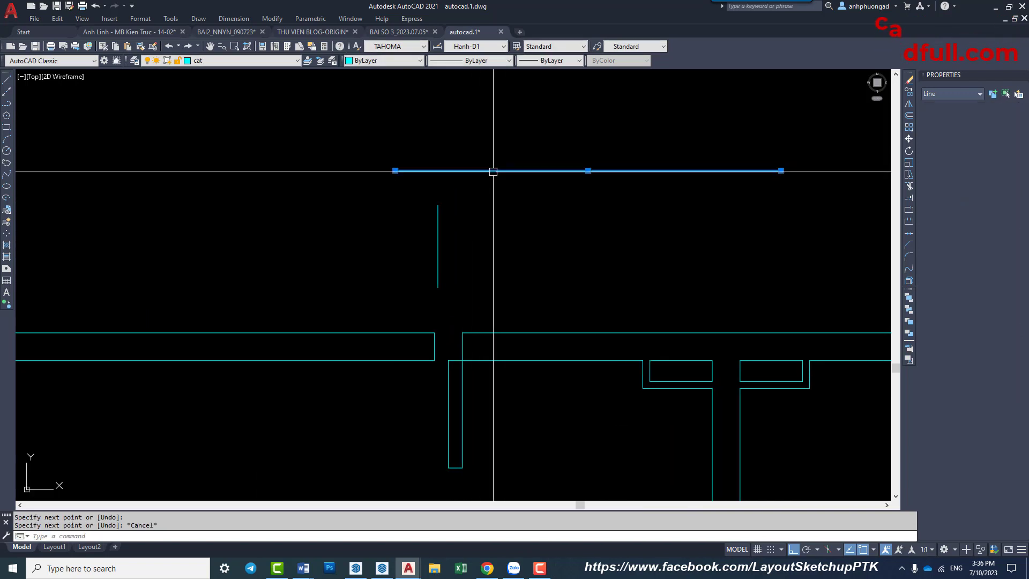
left_click(441, 217)
key("Escape")
type("F")
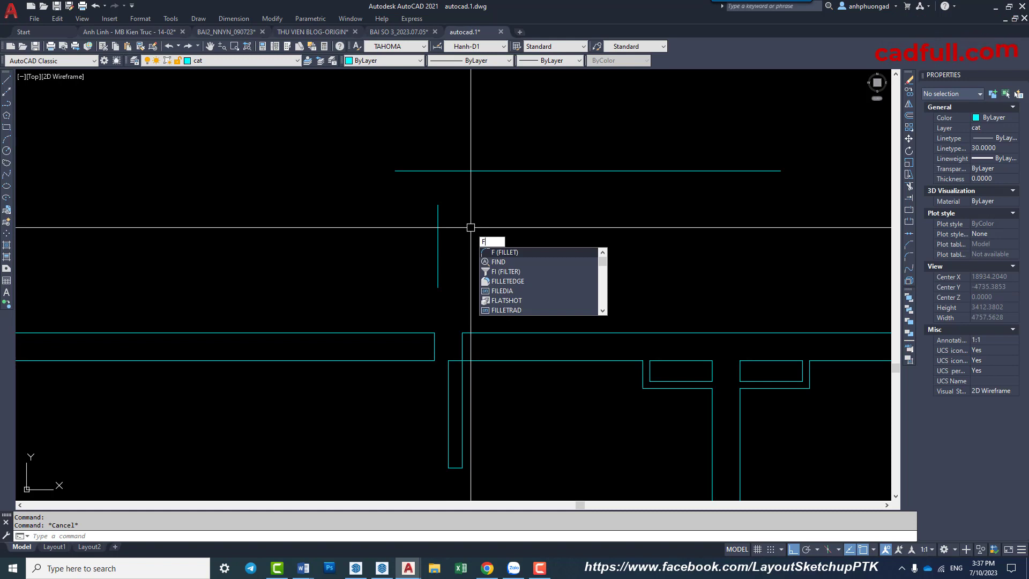
Step: Fillet the vertical line to the horizontal line at a corner and check the result
key("Return")
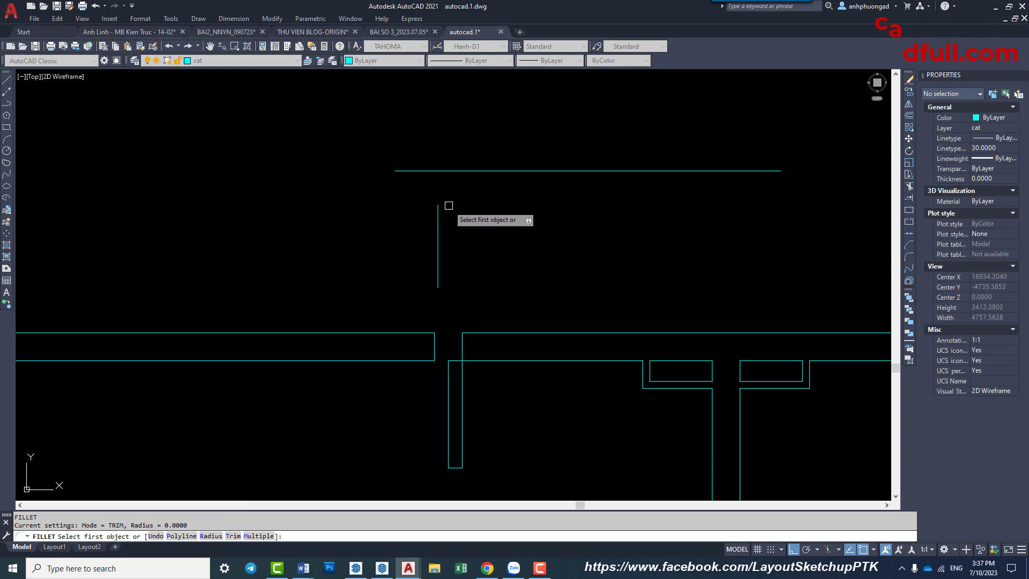
left_click(438, 239)
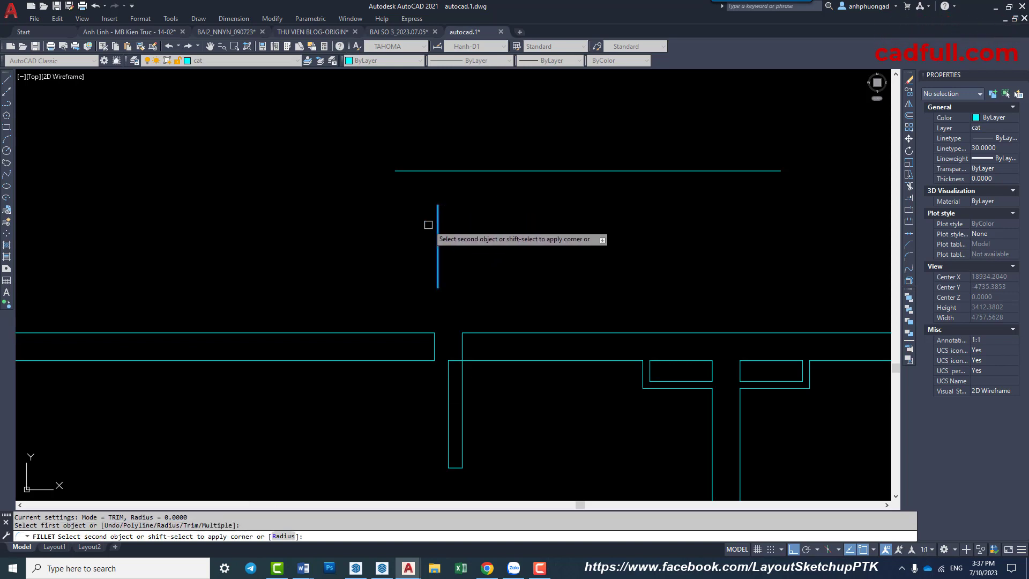
left_click(486, 170)
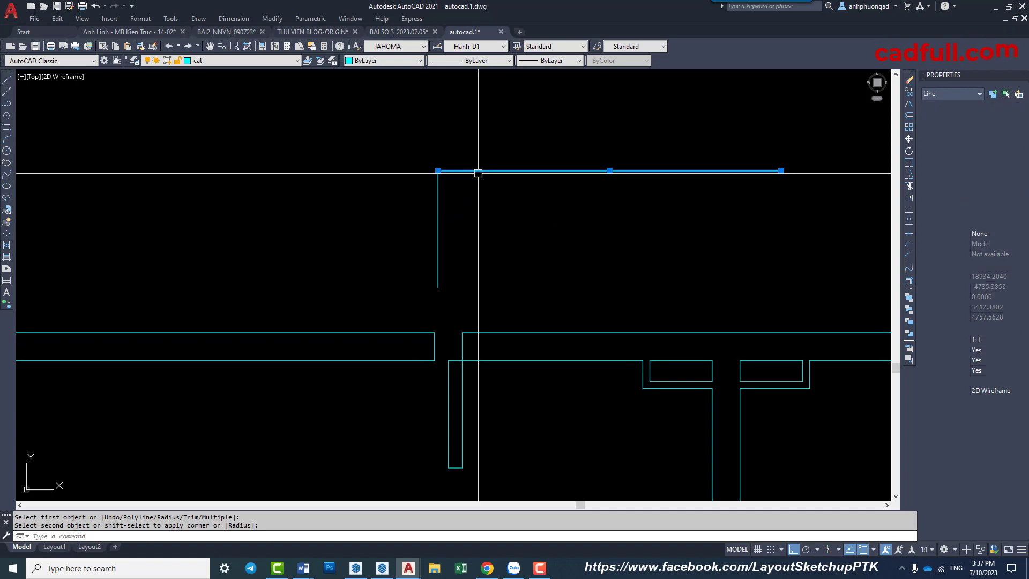
left_click(438, 189)
scroll(438, 189, "up", 3)
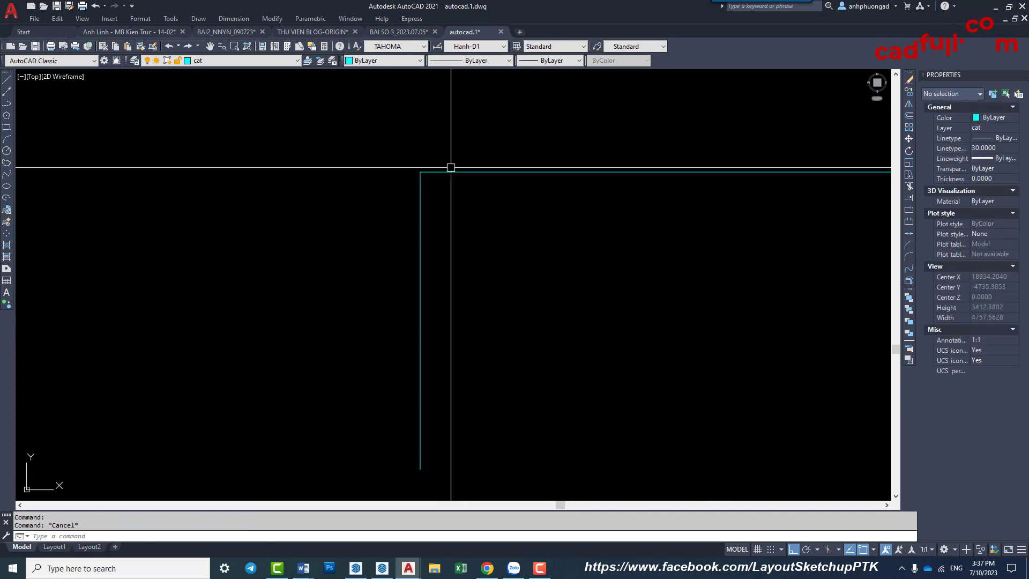
left_click(449, 168)
scroll(444, 174, "up", 1)
scroll(444, 175, "down", 2)
scroll(443, 172, "down", 3)
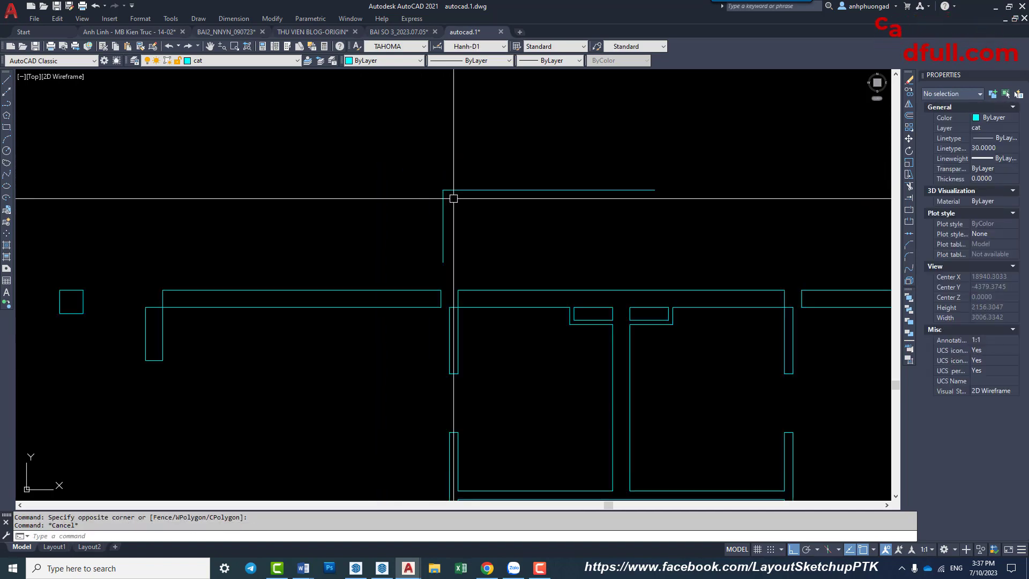
Step: Erase the two corner lines and redraw the vertical line as a polyline
left_click(421, 211)
type("e")
key("Return")
type("pl")
key("Return")
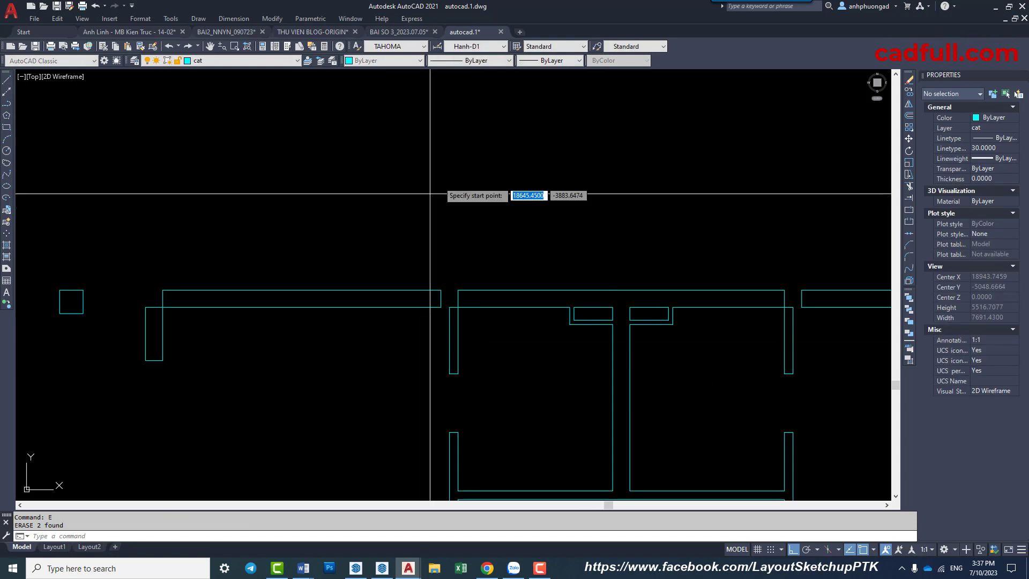
left_click(440, 152)
left_click(441, 226)
key("Escape")
key("space")
Step: Draw a horizontal polyline segment above the vertical one
left_click(413, 125)
left_click(518, 125)
key("Escape")
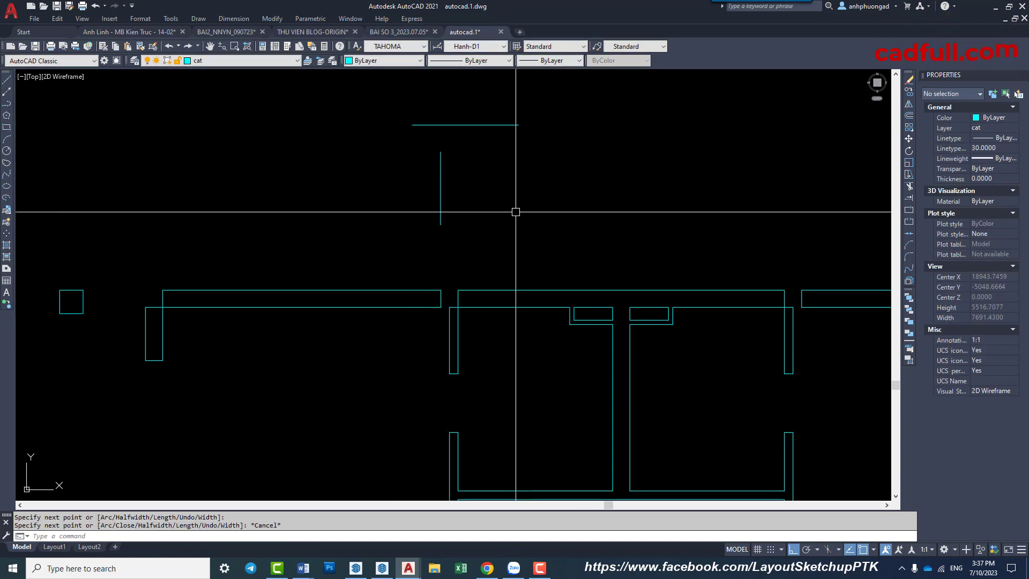
middle_click_drag(484, 162, 481, 188)
Step: Fillet the vertical and horizontal polylines into one L-shaped polyline, 2282.698 long
type("f")
key("Return")
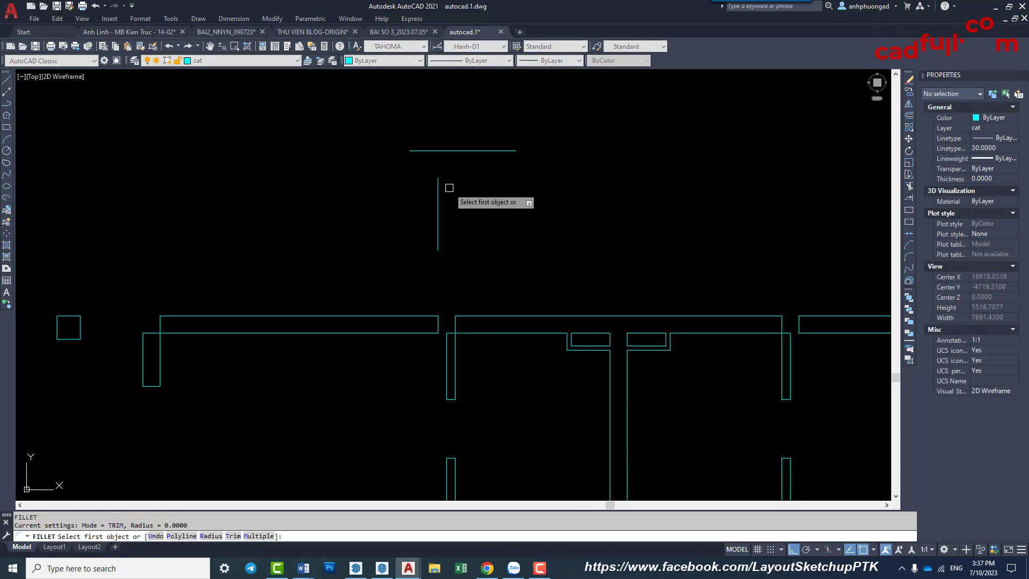
left_click(438, 190)
left_click(459, 150)
left_click(471, 151)
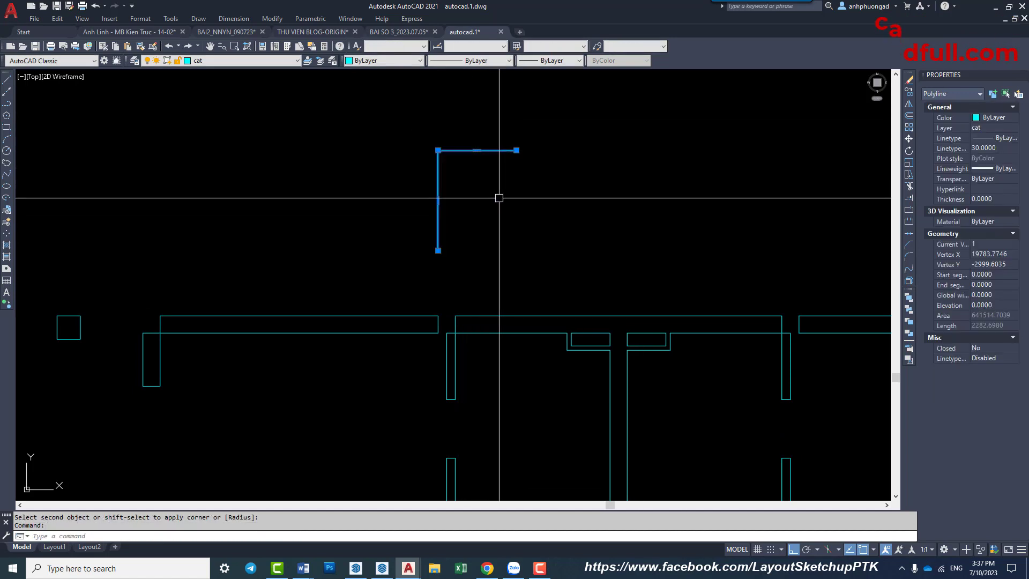
key("Escape")
Step: Pan the view and begin selecting the corner polyline
scroll(462, 159, "down", 3)
scroll(469, 145, "up", 3)
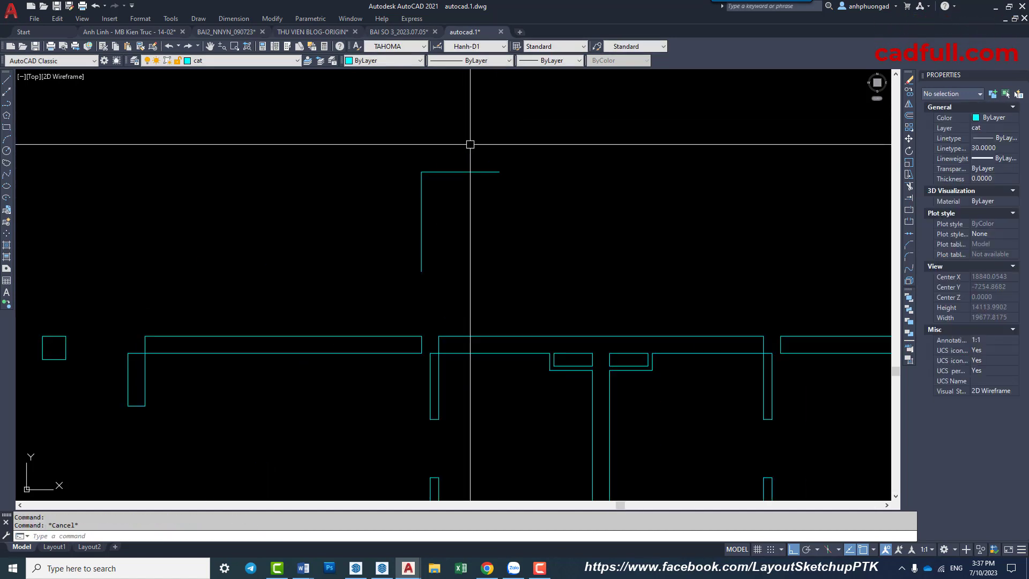
middle_click_drag(538, 207, 448, 149)
left_click(345, 201)
left_click(272, 239)
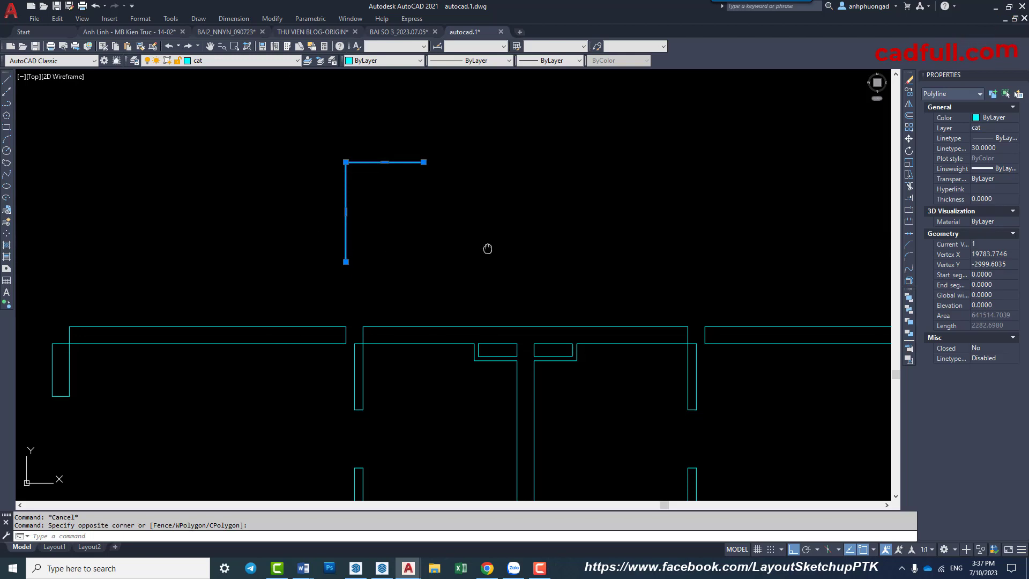
Step: Pan around the plan and inspect the T-shaped wall polyline
key("Escape")
middle_click_drag(488, 248, 473, 236)
scroll(416, 271, "up", 2)
left_click(414, 271)
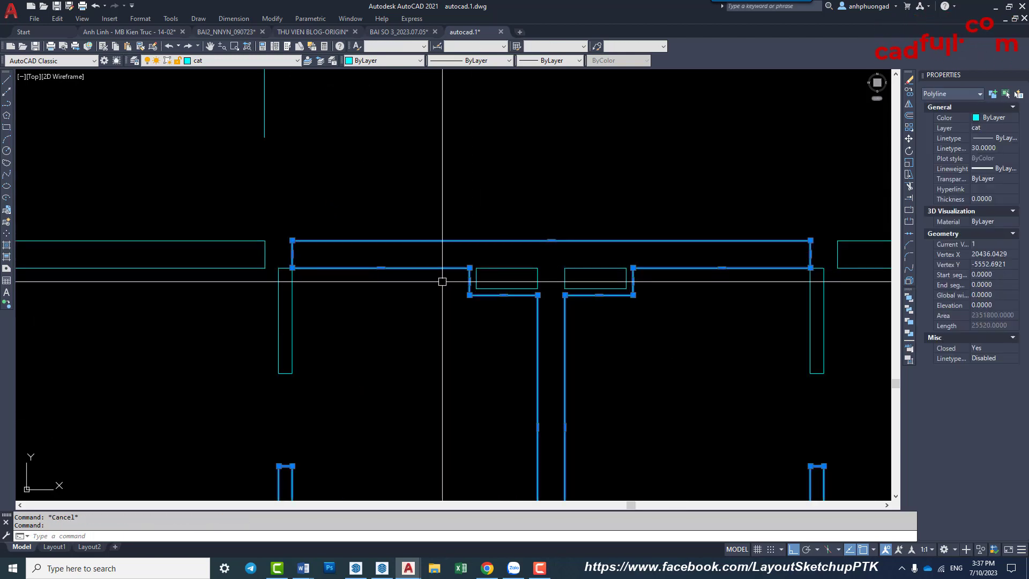
scroll(441, 281, "down", 2)
middle_click_drag(522, 301, 494, 289)
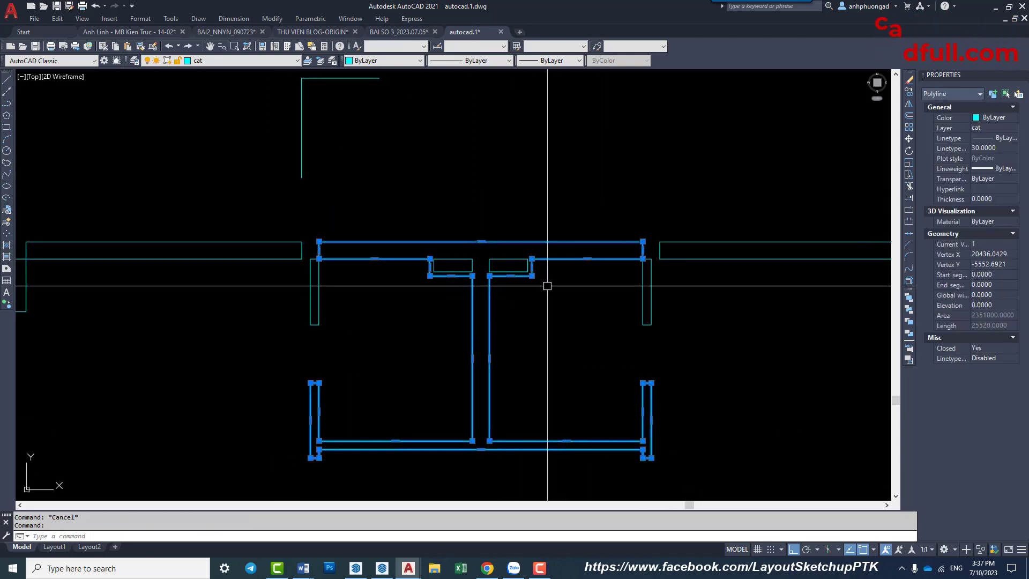
scroll(532, 262, "up", 4)
scroll(553, 248, "down", 6)
Step: Window-erase the L-shaped line, then undo twice after a wall is erased too
left_click(451, 188)
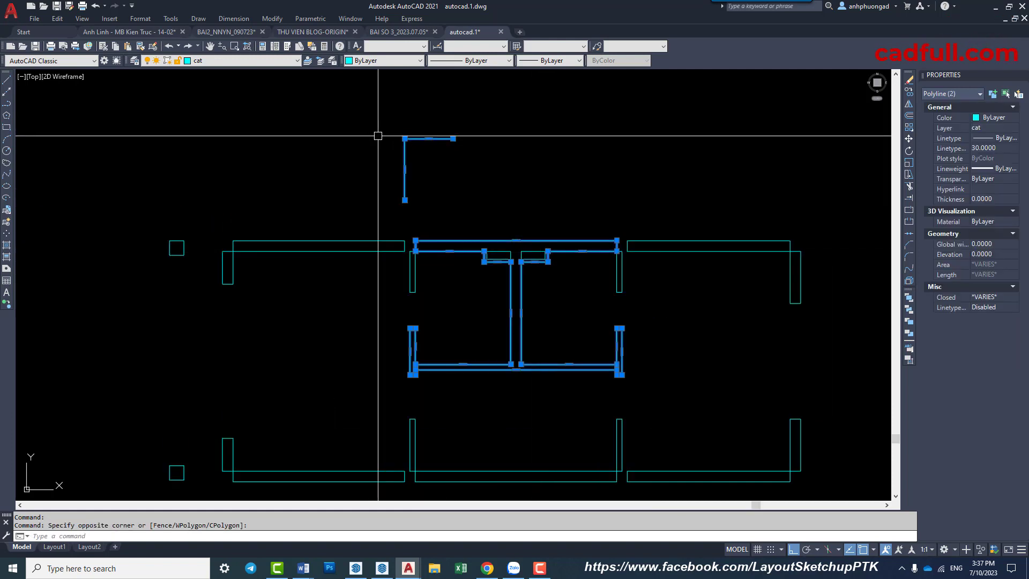
left_click(379, 134)
type("e")
key("Return")
scroll(524, 176, "down", 3)
key("ctrl+z")
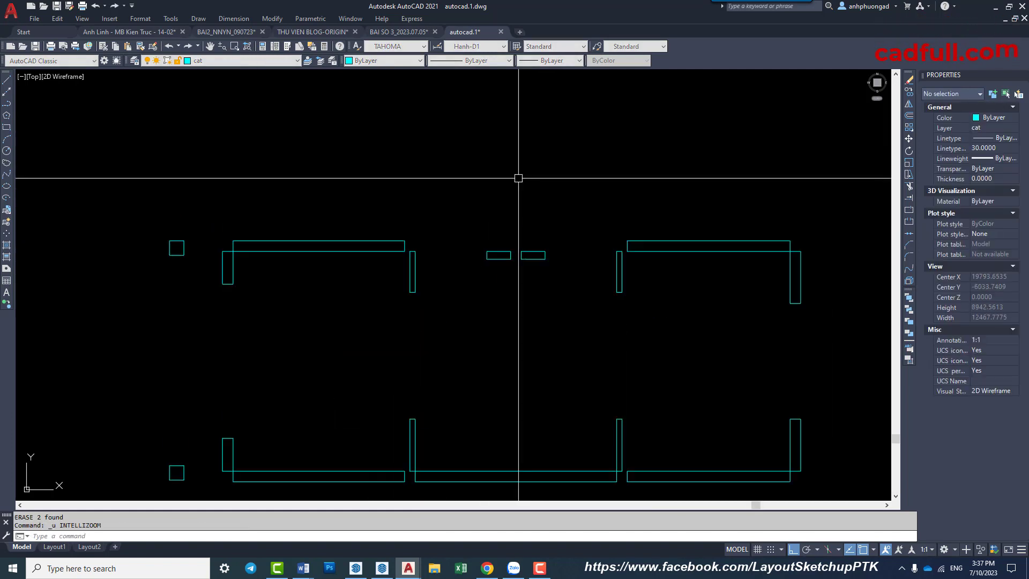
key("ctrl+z")
Step: Erase only the L-shaped line using a tighter selection window
scroll(461, 184, "up", 2)
left_click(461, 185)
left_click(361, 131)
type("e")
key("Return")
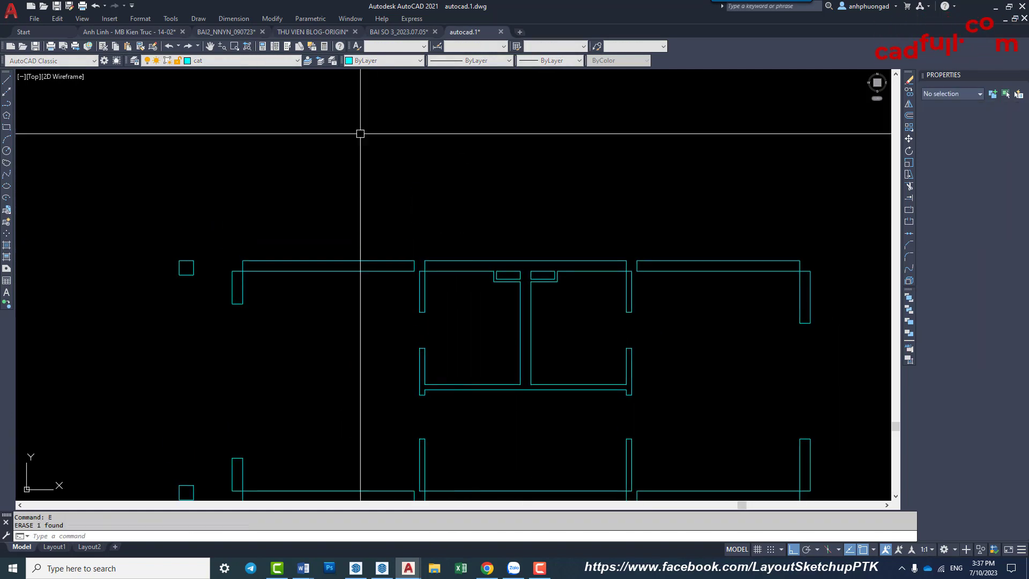
scroll(361, 131, "down", 2)
scroll(522, 168, "up", 2)
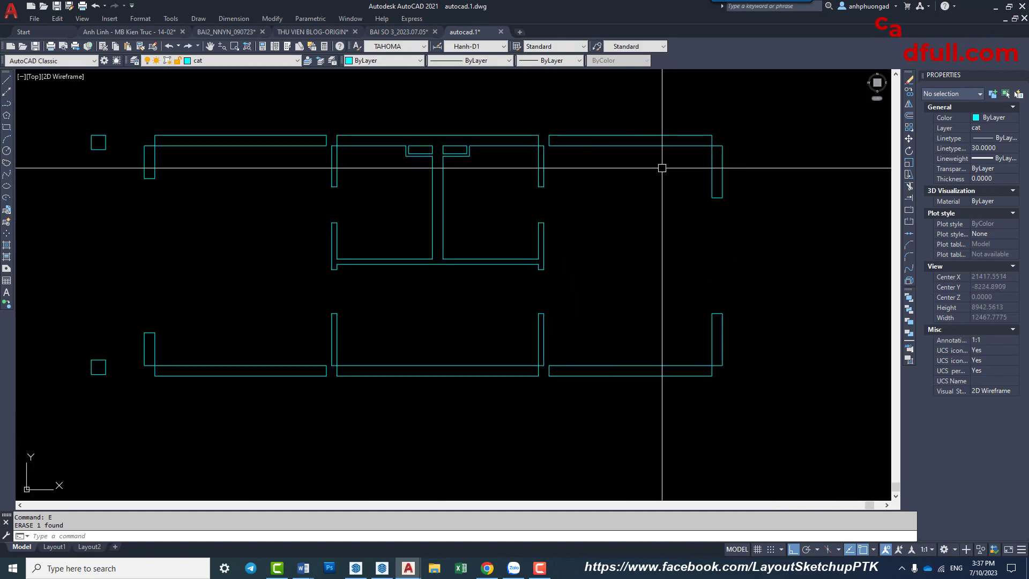
Step: Pan the drawing and inspect the remaining wall lines
middle_click_drag(624, 255, 655, 275)
left_click(570, 343)
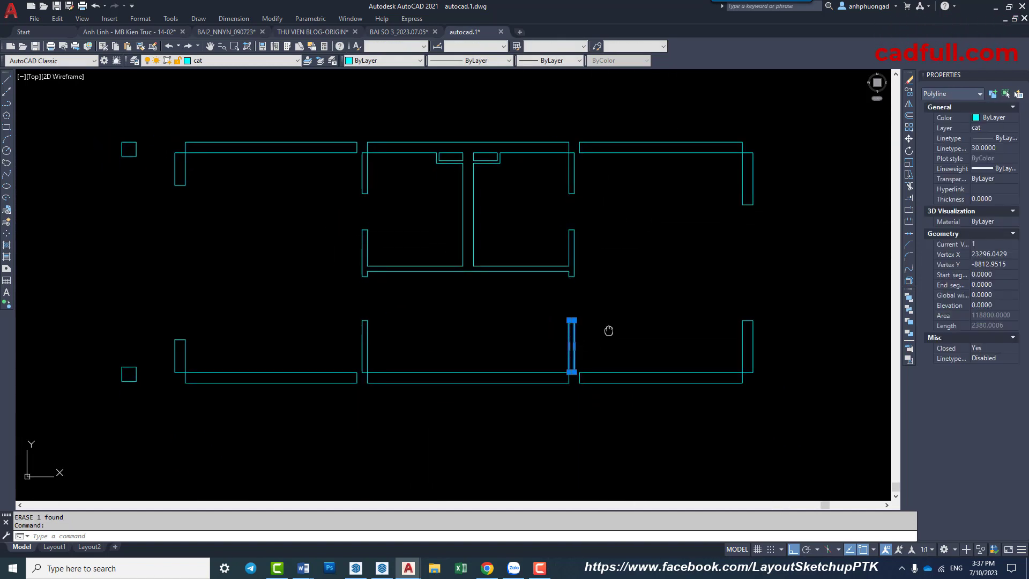
middle_click_drag(556, 364, 553, 305)
key("Escape")
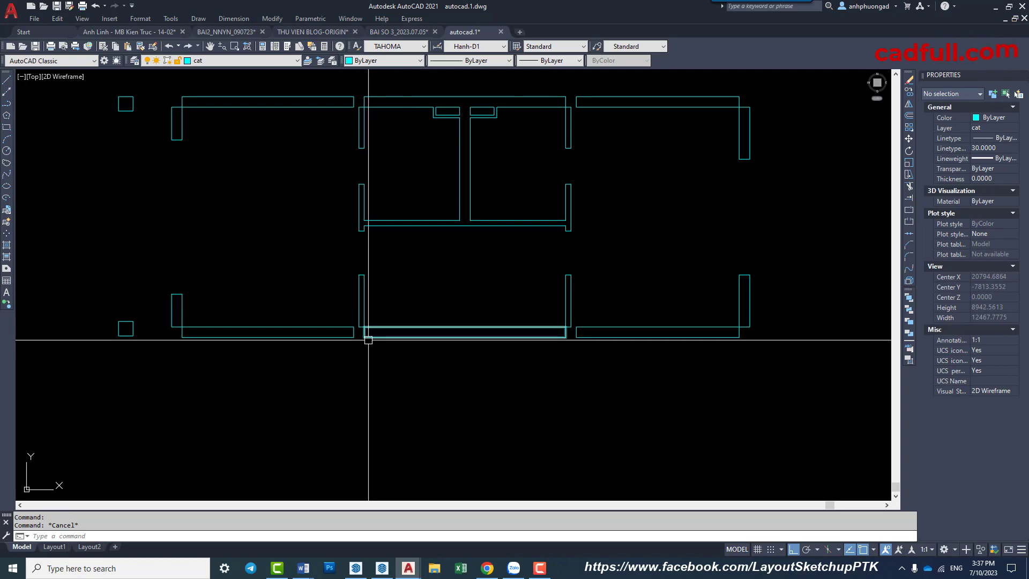
left_click(368, 338)
key("Escape")
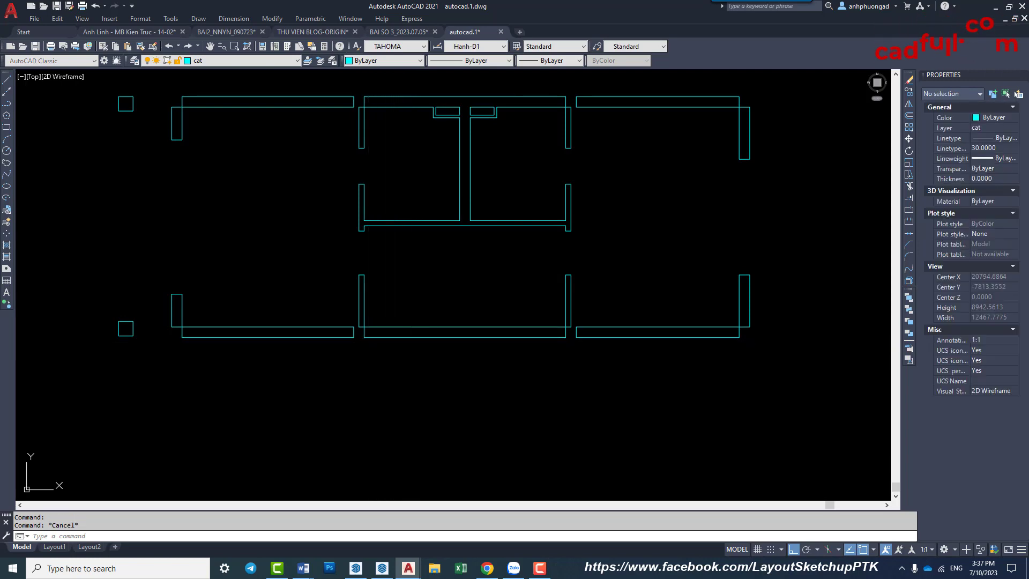
Step: Start a hatch and choose the ANSI31 diagonal pattern
type("h")
key("Return")
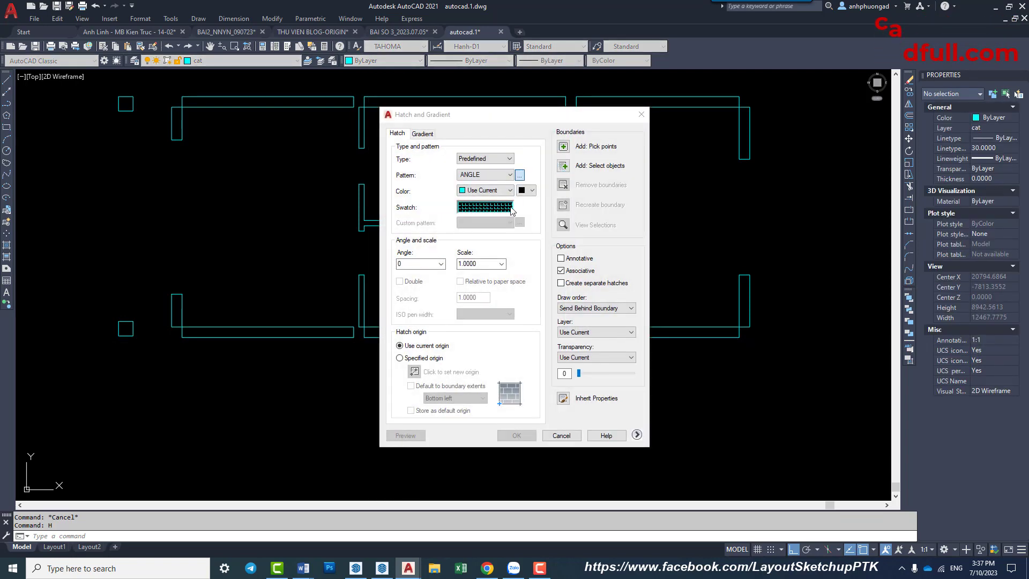
left_click(510, 208)
left_click(453, 188)
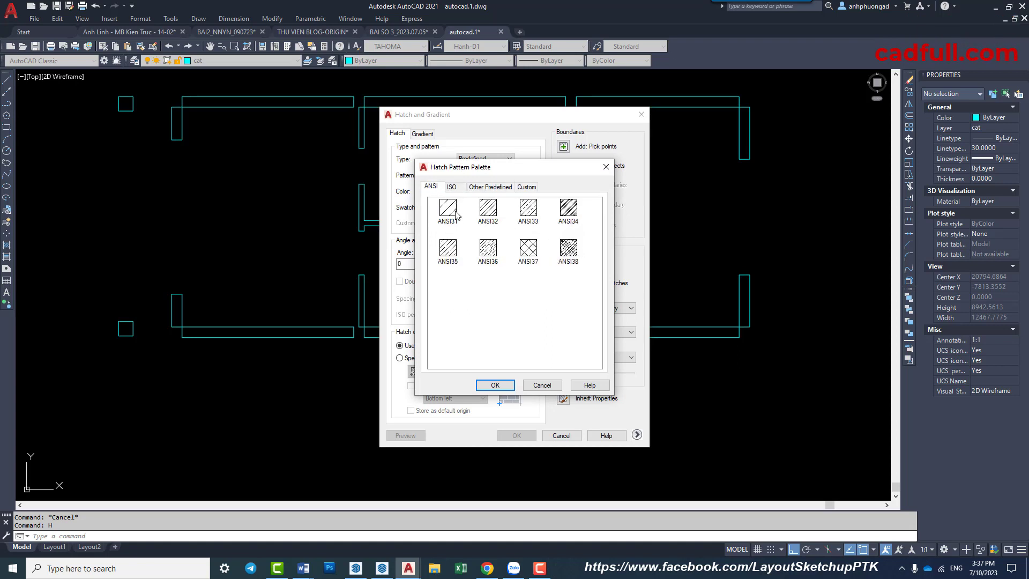
left_click(499, 388)
type("30")
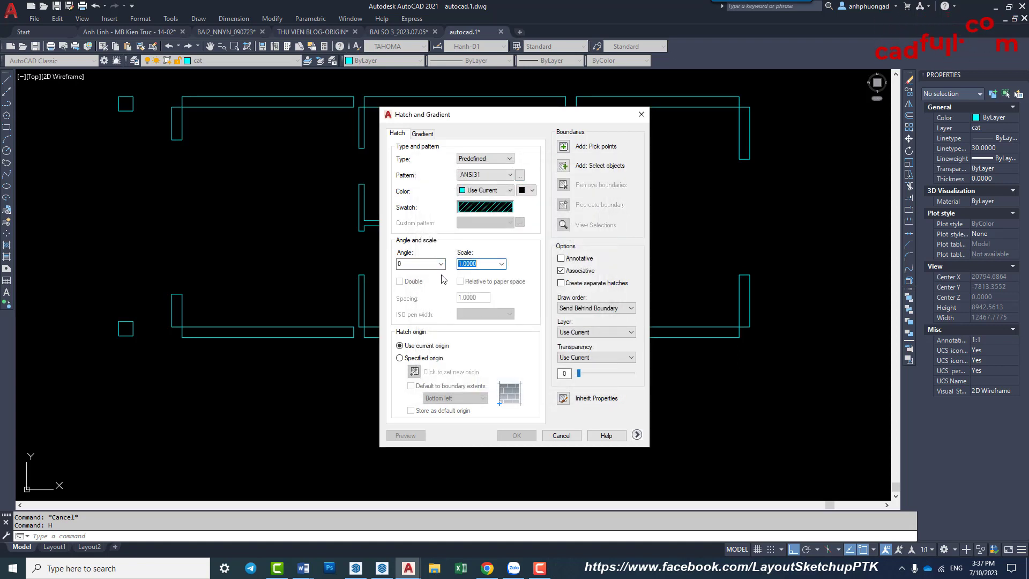
Step: Window-select all wall outlines as hatch boundaries and review the hatched plan
left_click(563, 166)
scroll(549, 212, "down", 2)
left_click(701, 114)
left_click(249, 333)
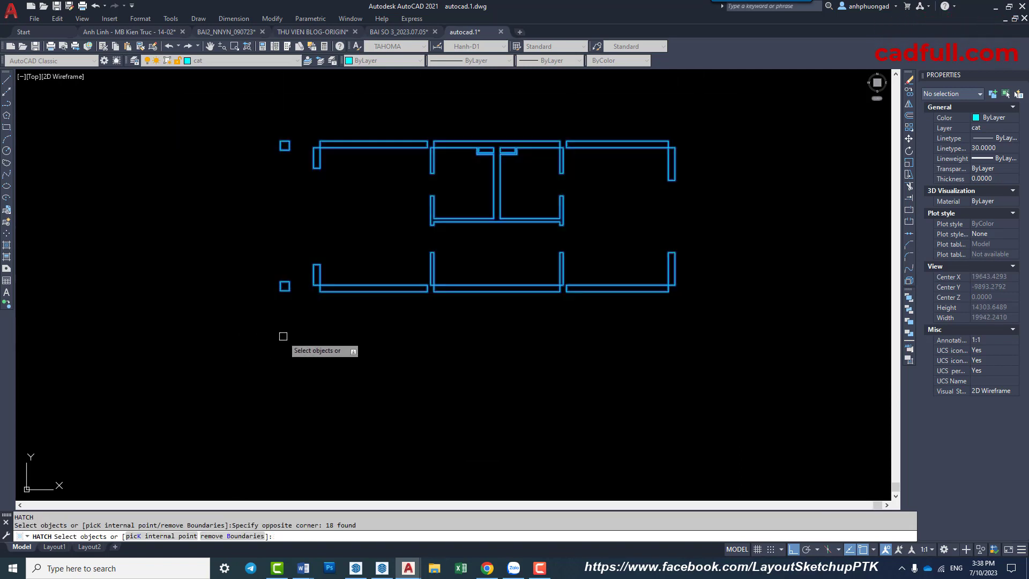
key("Return")
key("Return")
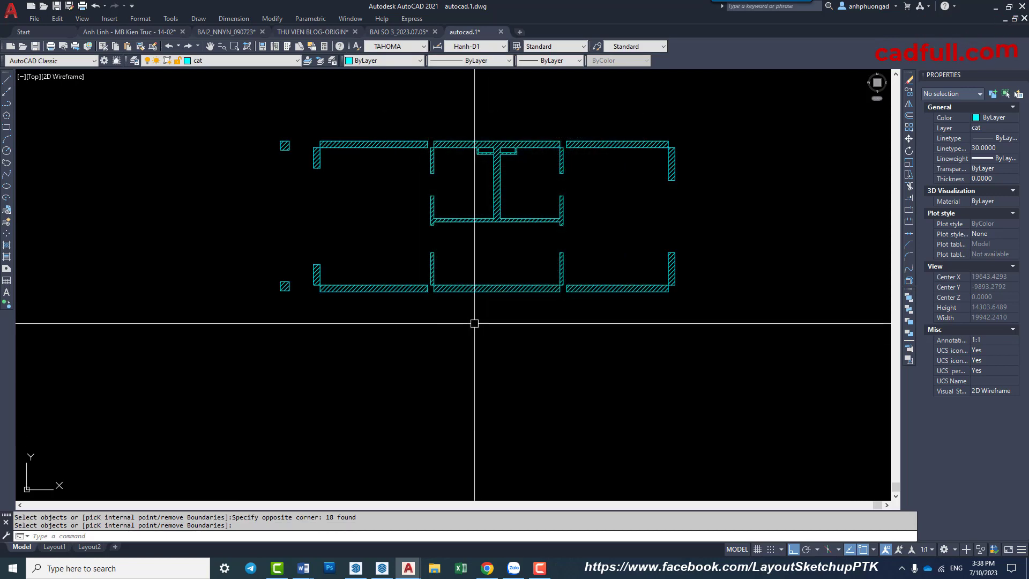
scroll(511, 199, "up", 2)
middle_click_drag(513, 195, 519, 240)
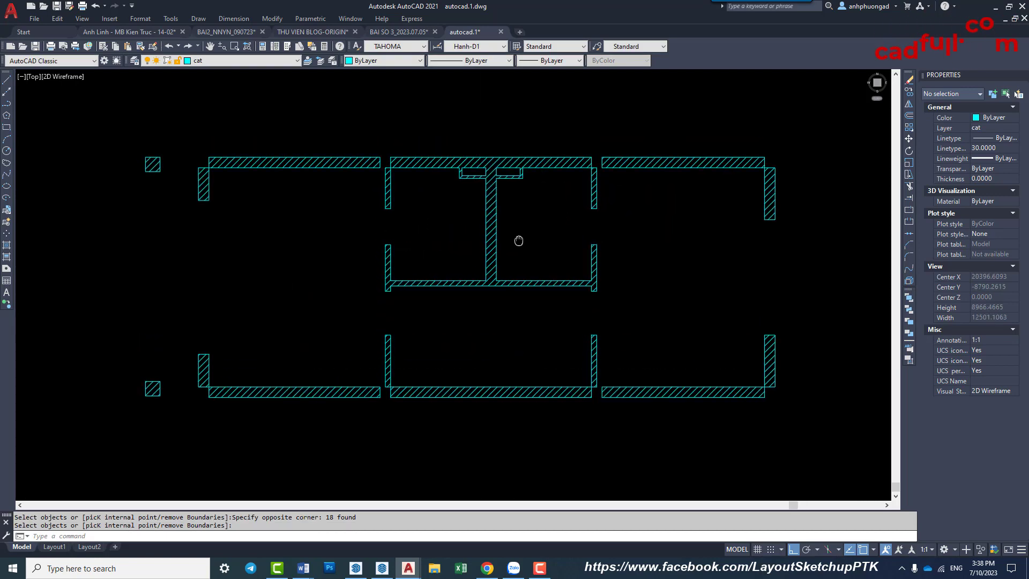
scroll(488, 171, "up", 4)
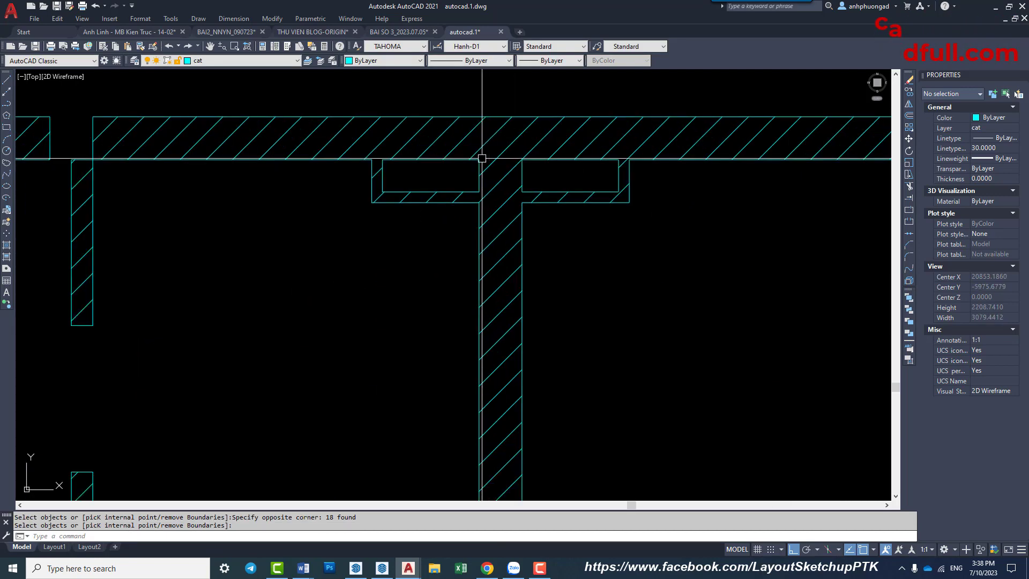
scroll(611, 172, "down", 4)
Step: Finish the wall hatch and move it onto the Hacth layer
middle_click_drag(625, 223, 577, 218)
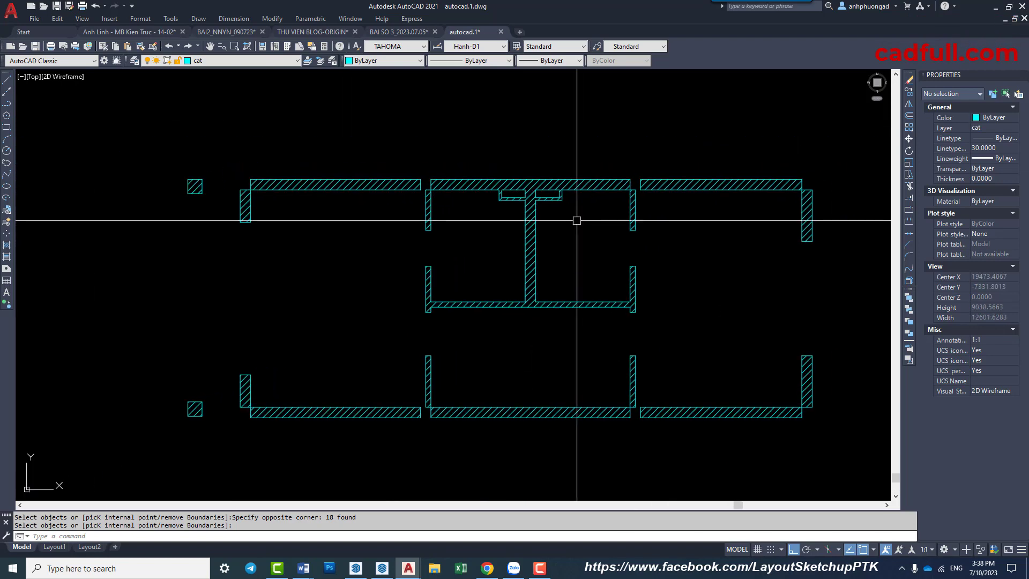
scroll(590, 207, "up", 2)
key("Return")
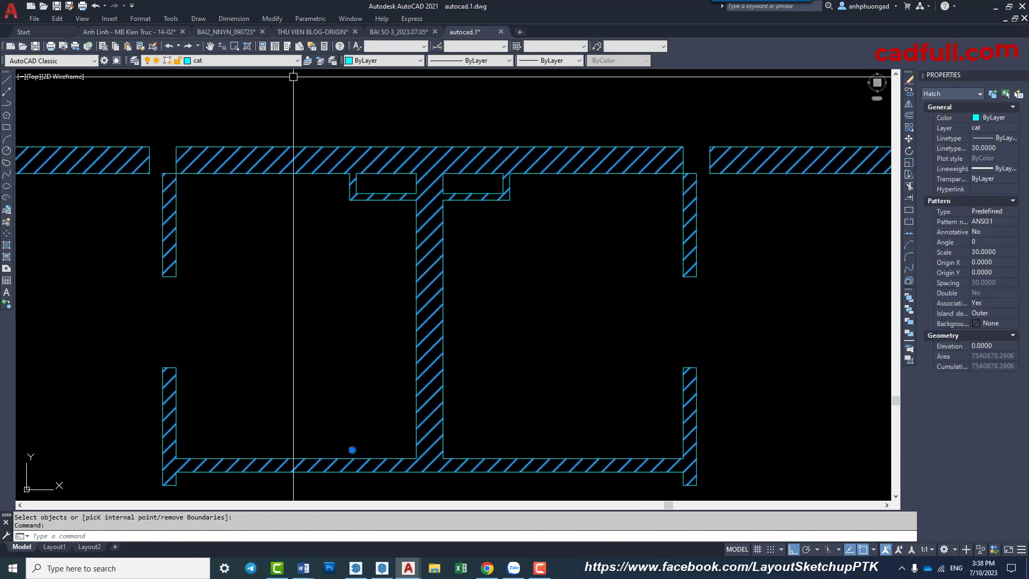
left_click(241, 61)
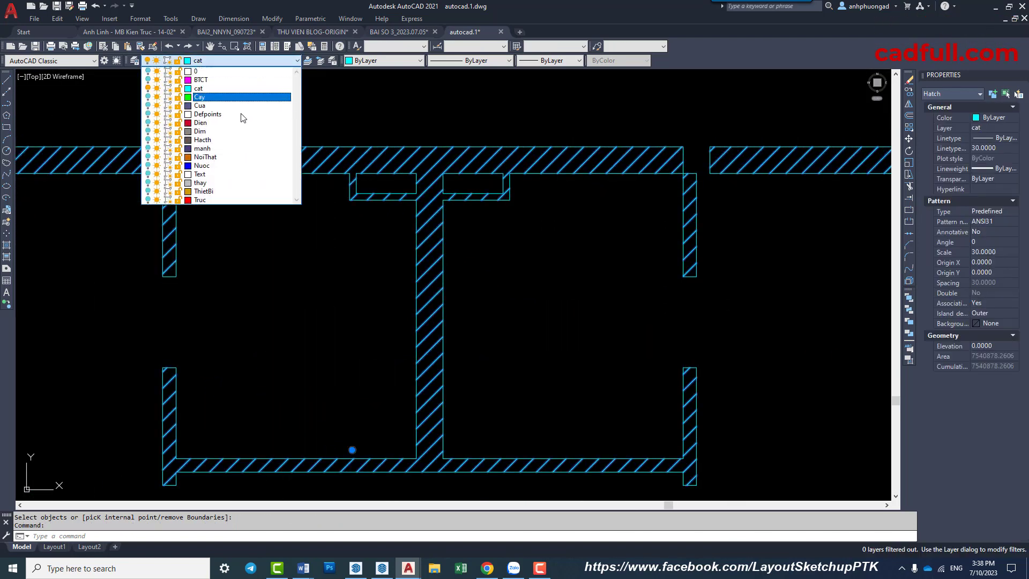
left_click(230, 140)
left_click(580, 306)
Step: Turn all layers back on with LAYON and open the Layer Properties Manager
type("LAYON")
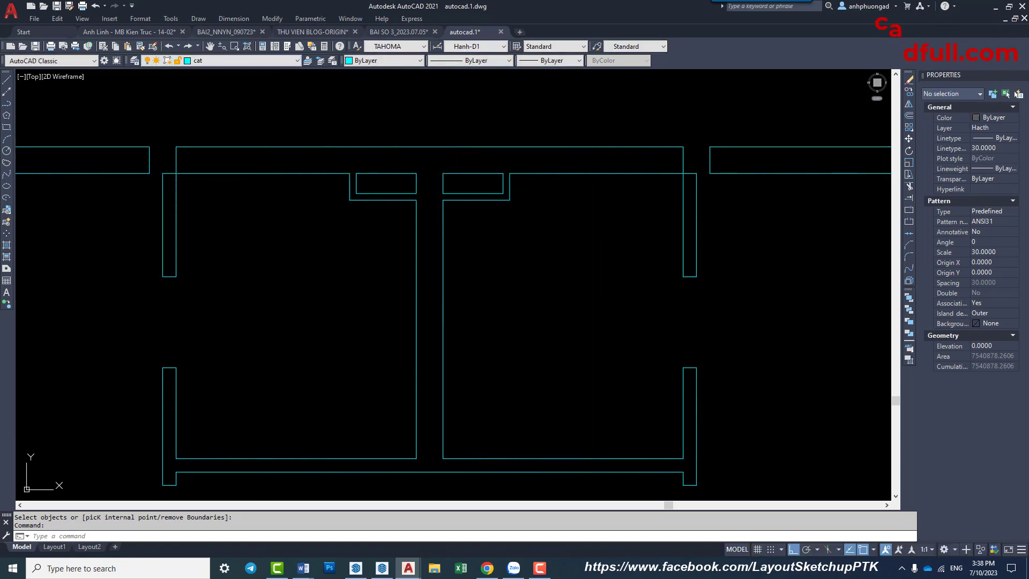
key("Return")
scroll(497, 253, "down", 4)
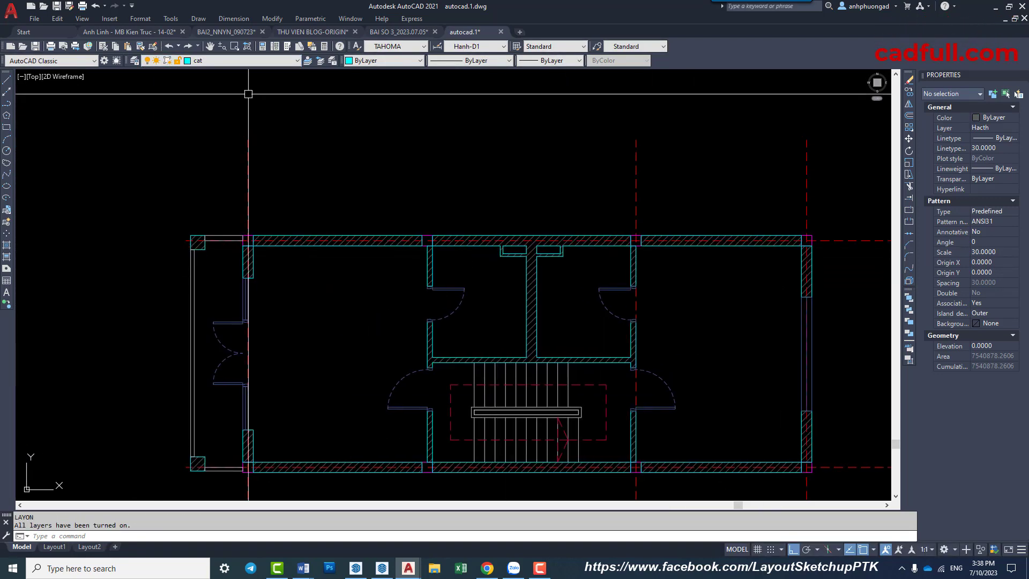
left_click(242, 60)
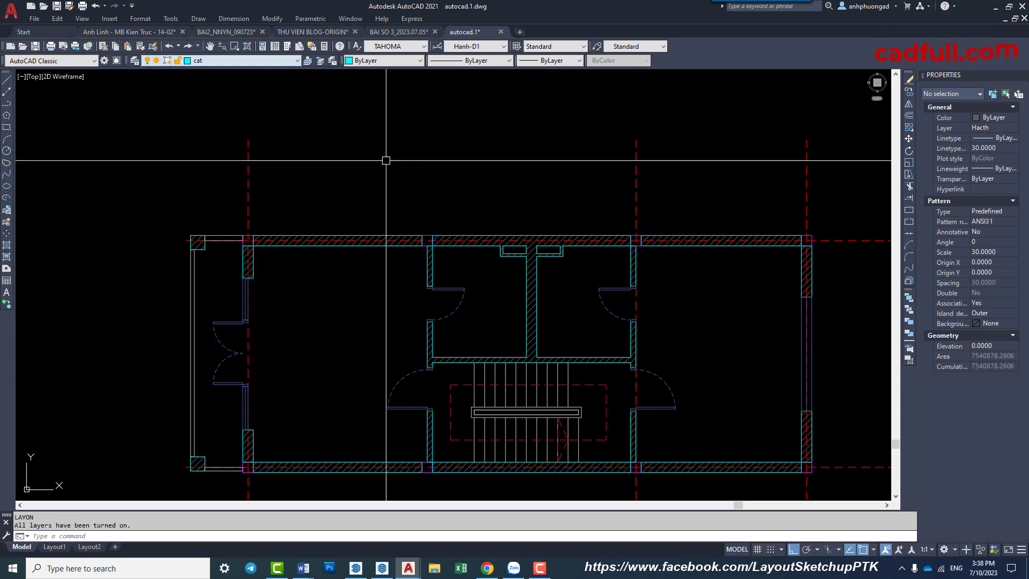
type("la")
key("Return")
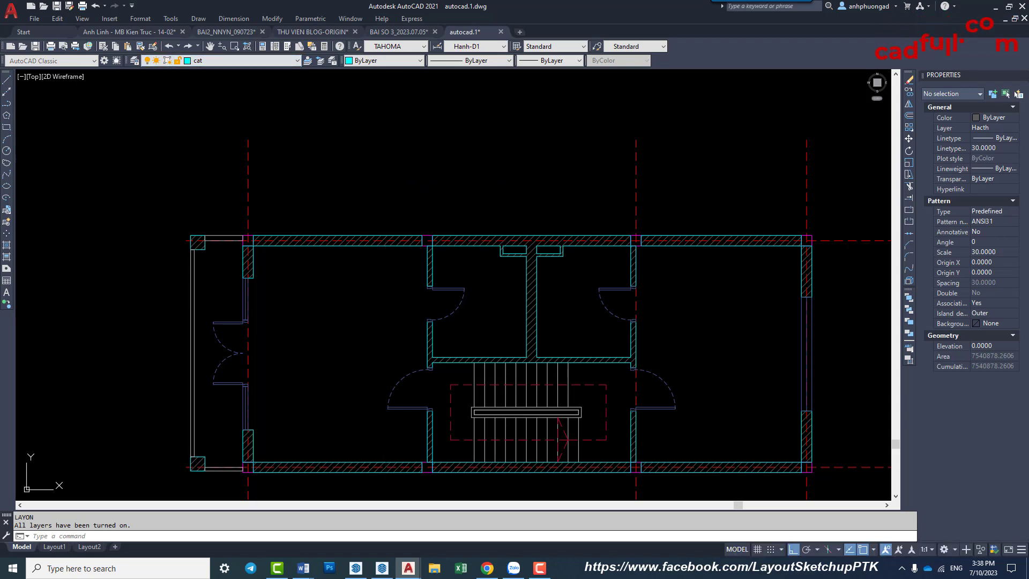
Step: Rename the BTCT layer to HV_BTCT
left_click(255, 182)
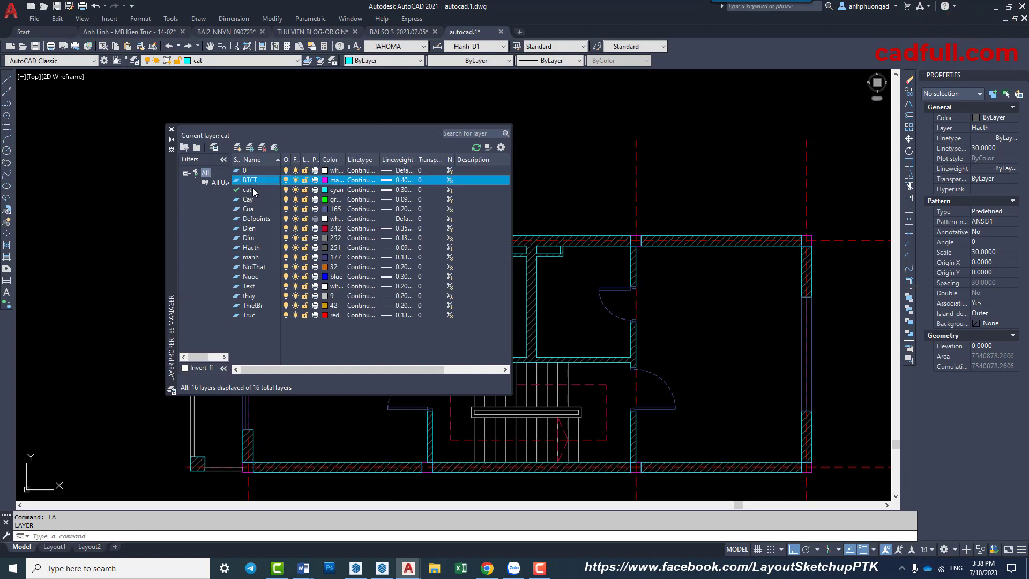
left_click(244, 181)
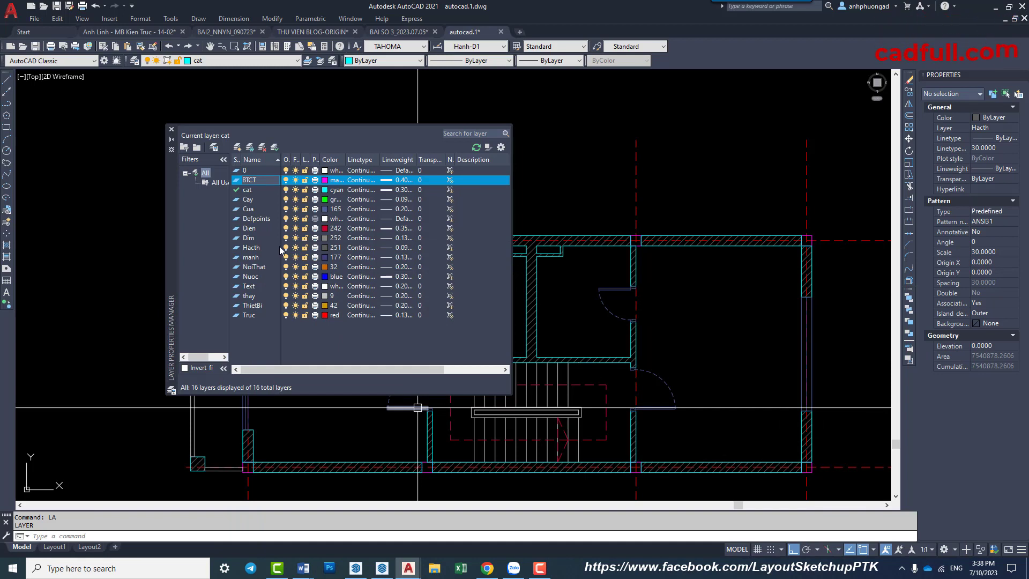
type("h")
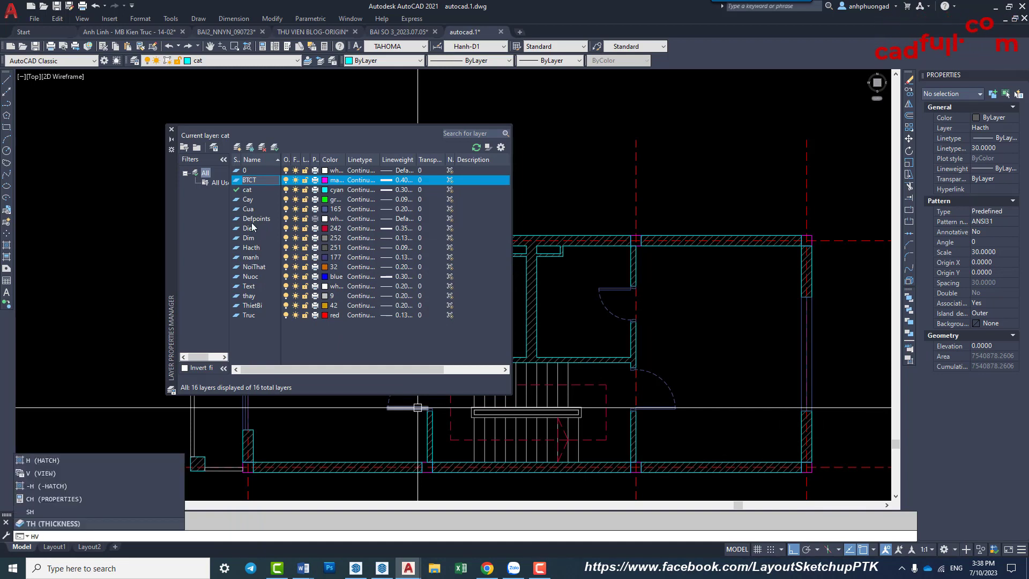
left_click(244, 179)
type("HV_")
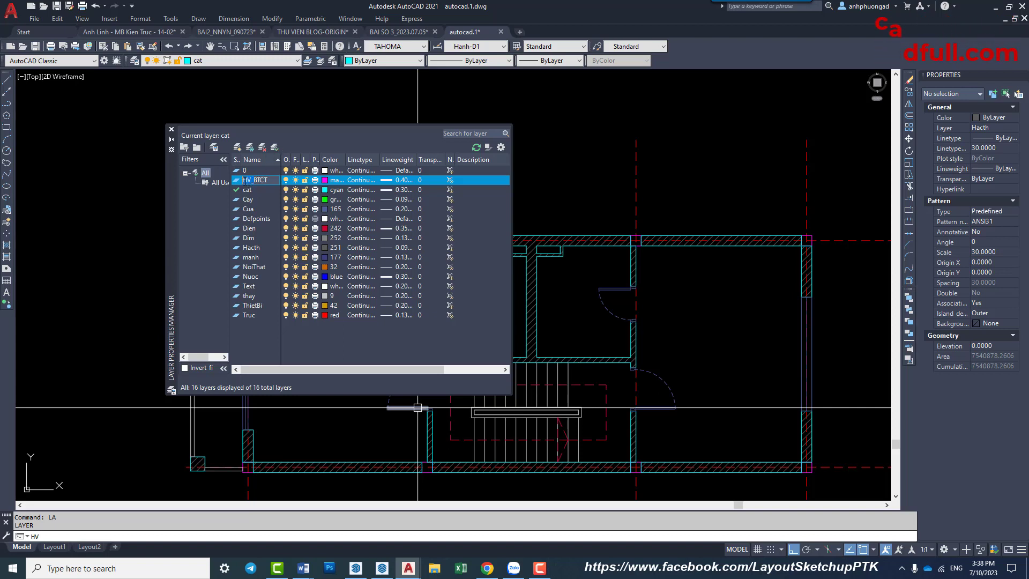
Step: Select the cat layer and open the Rename dialog with REN
left_click(248, 190)
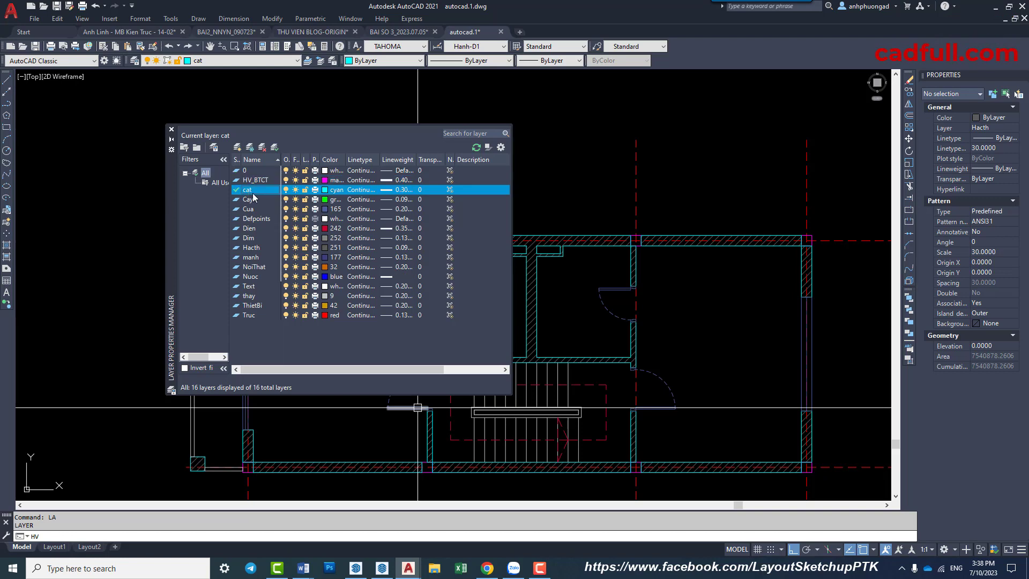
type("ren")
key("Return")
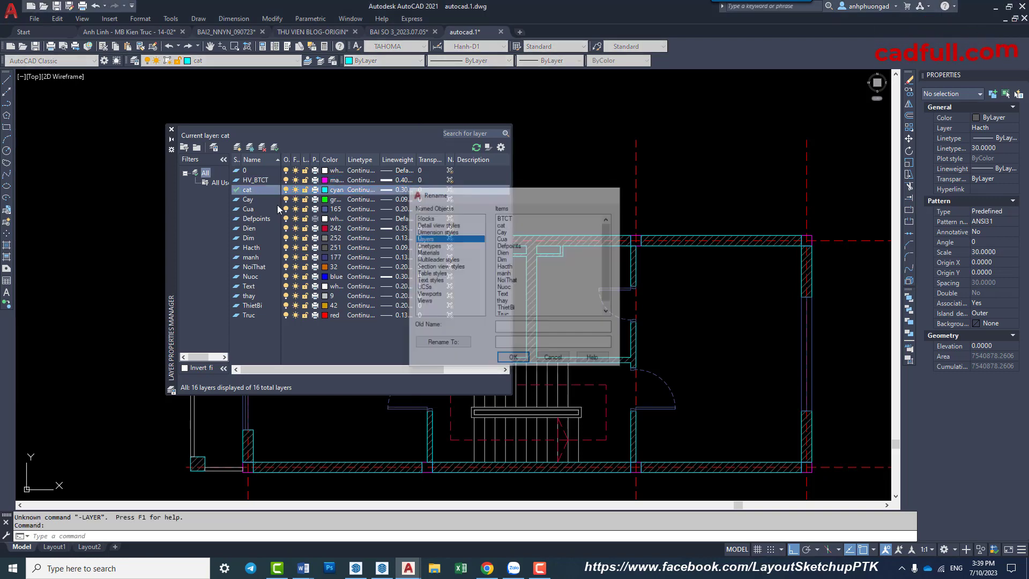
Step: Close the Rename dialog and rename cat and Cay to HV_cat and HV_Cay
left_click(613, 194)
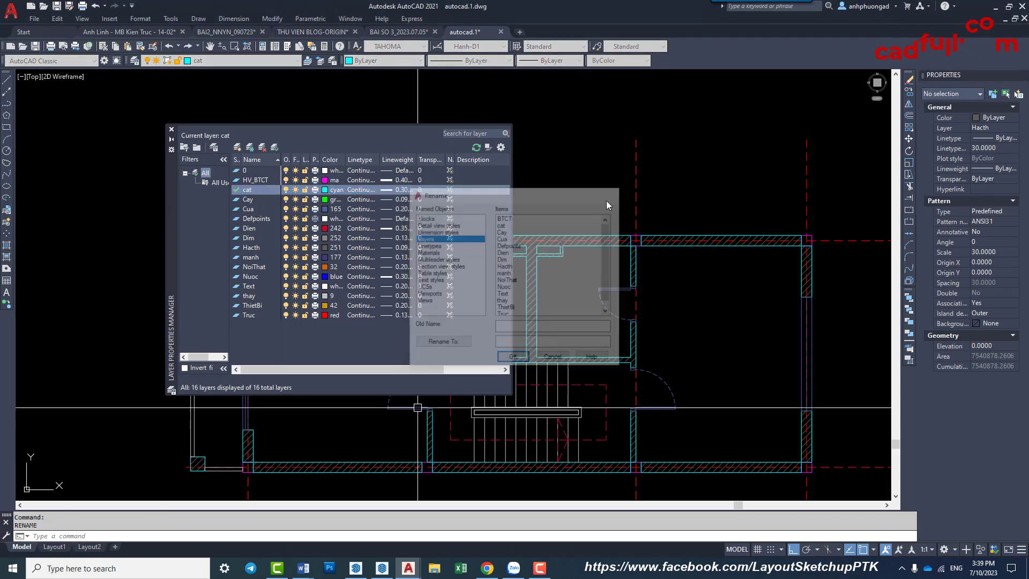
left_click(253, 190)
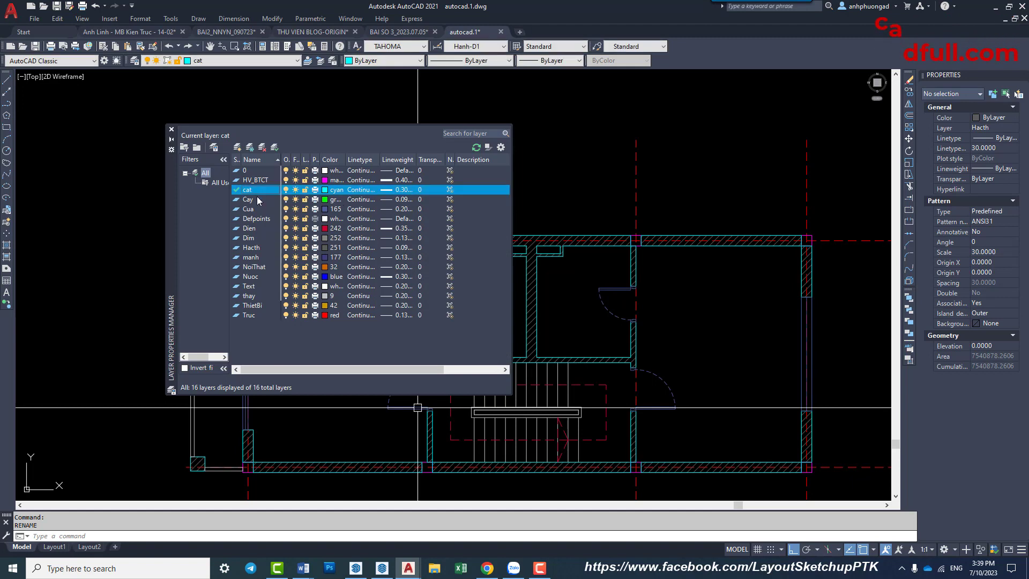
left_click(250, 190)
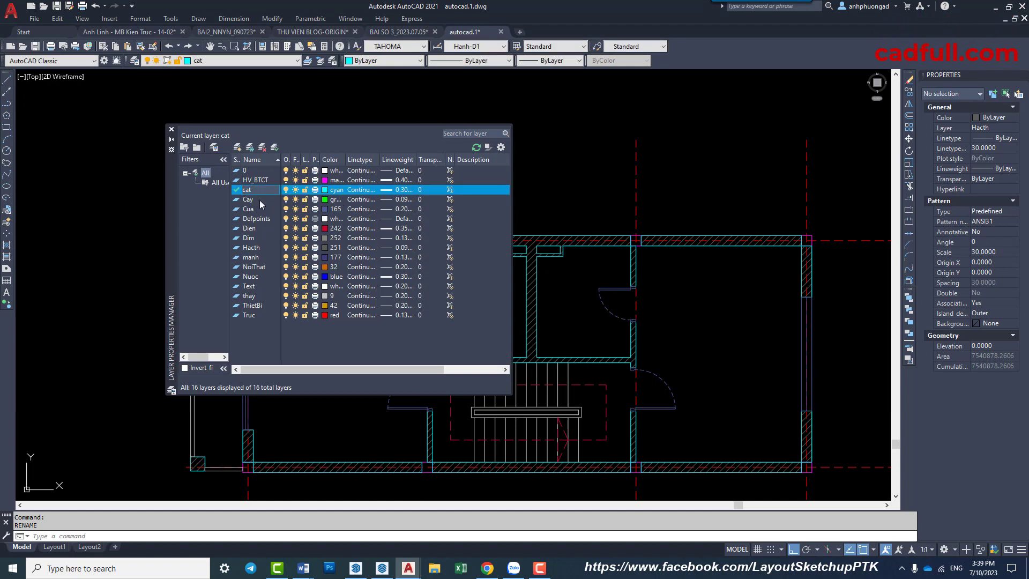
key("Home")
type("HV_")
left_click(253, 201)
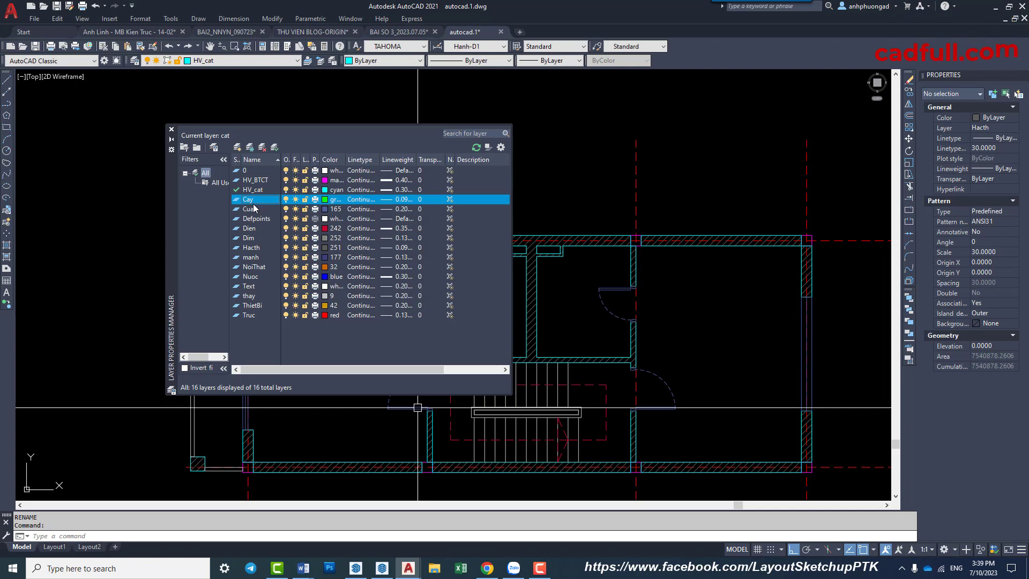
left_click(246, 200)
key("Home")
type("HV_")
Step: Rename Cua to HV_Cua and rename Dien through its right-click menu
left_click(259, 211)
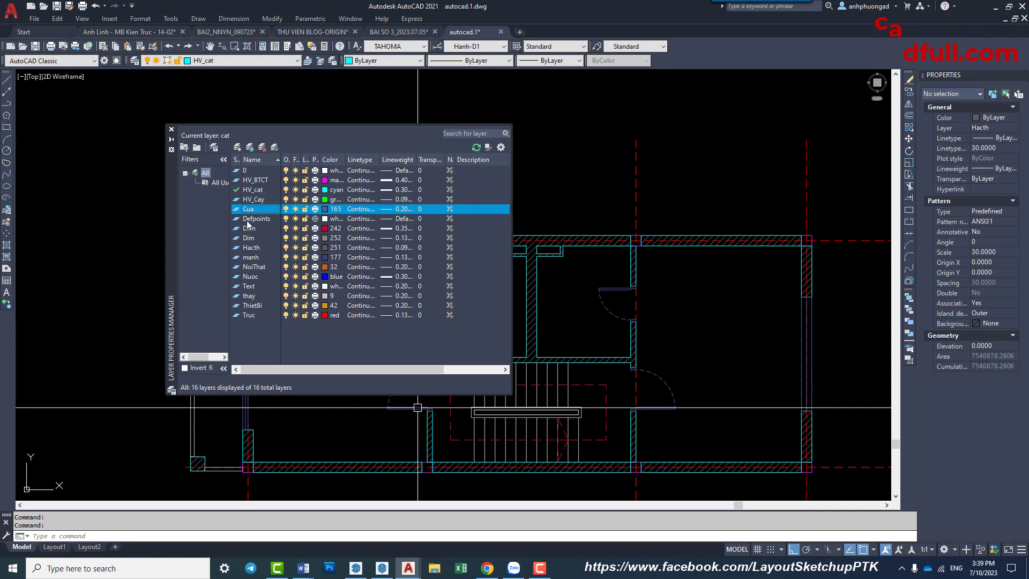
left_click(244, 210)
type("HV_")
left_click(252, 220)
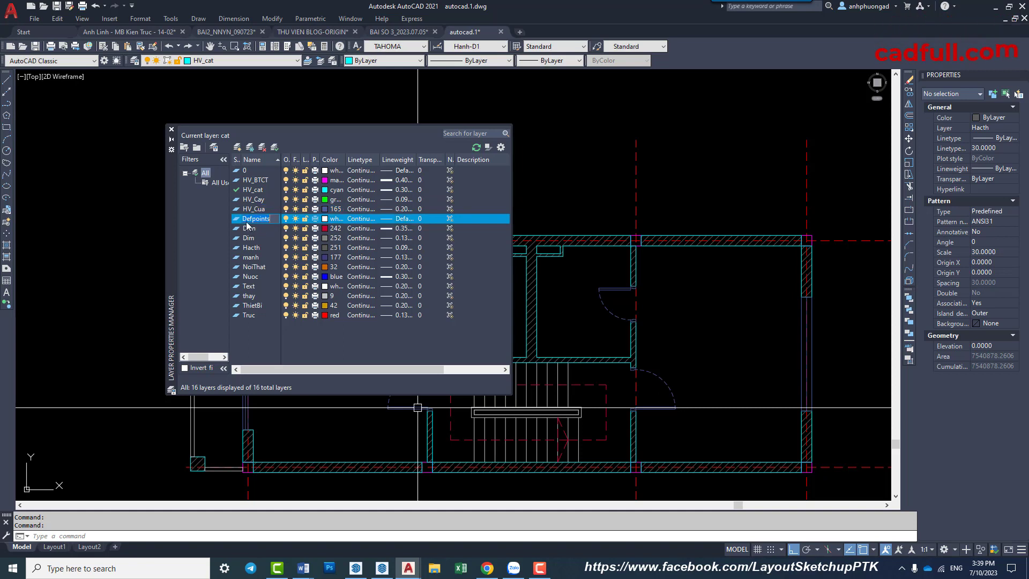
left_click(255, 229)
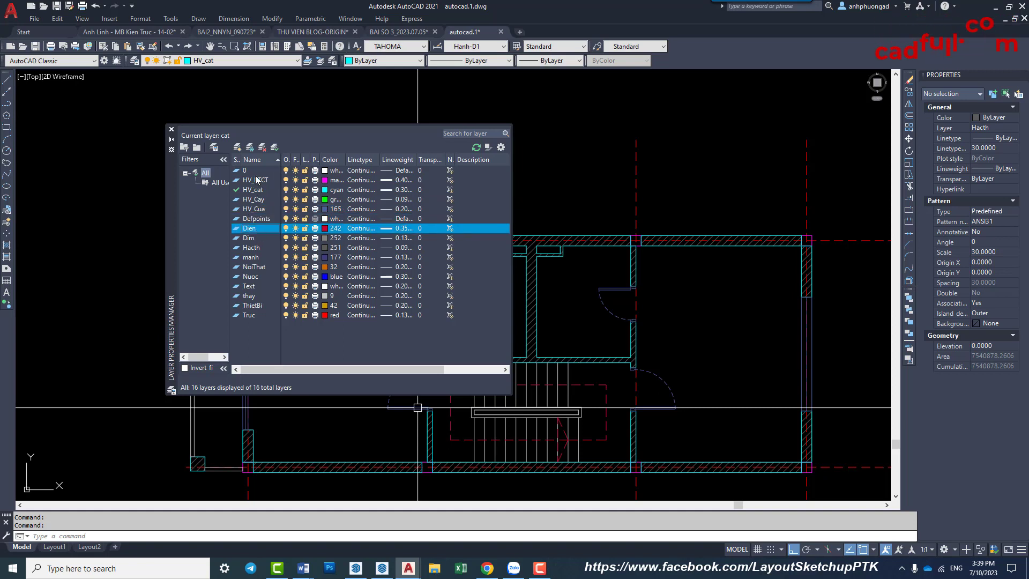
right_click(260, 228)
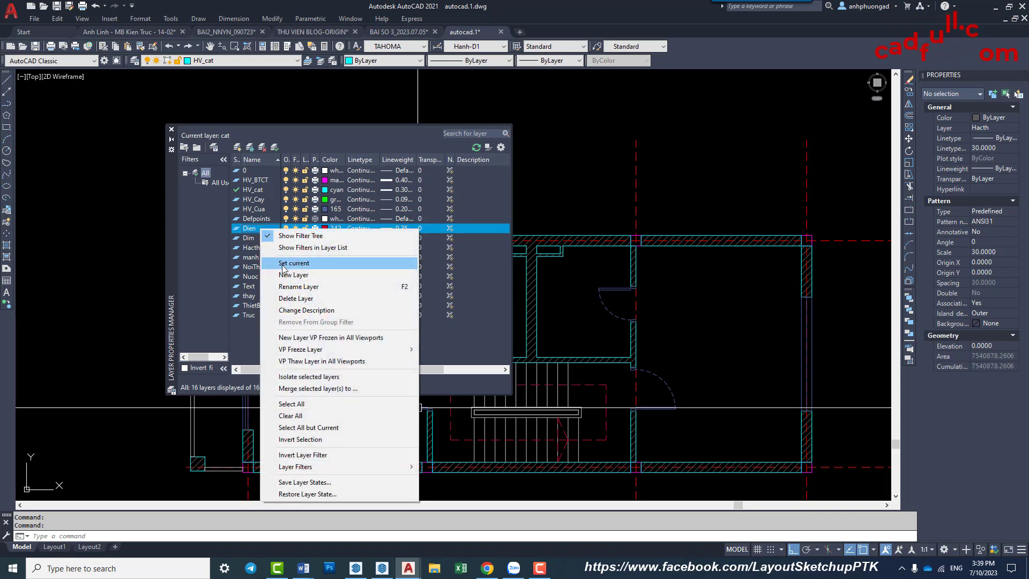
left_click(316, 288)
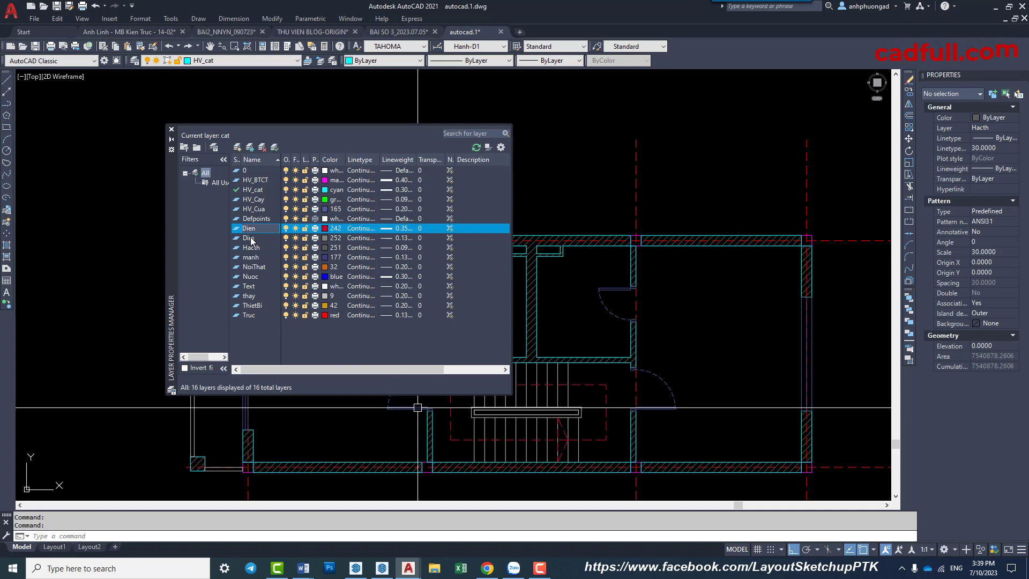
left_click(260, 229)
type("HV_")
Step: Rename the Dim and Hacth layers to HV_Dim and HV_Hacth
left_click(246, 238)
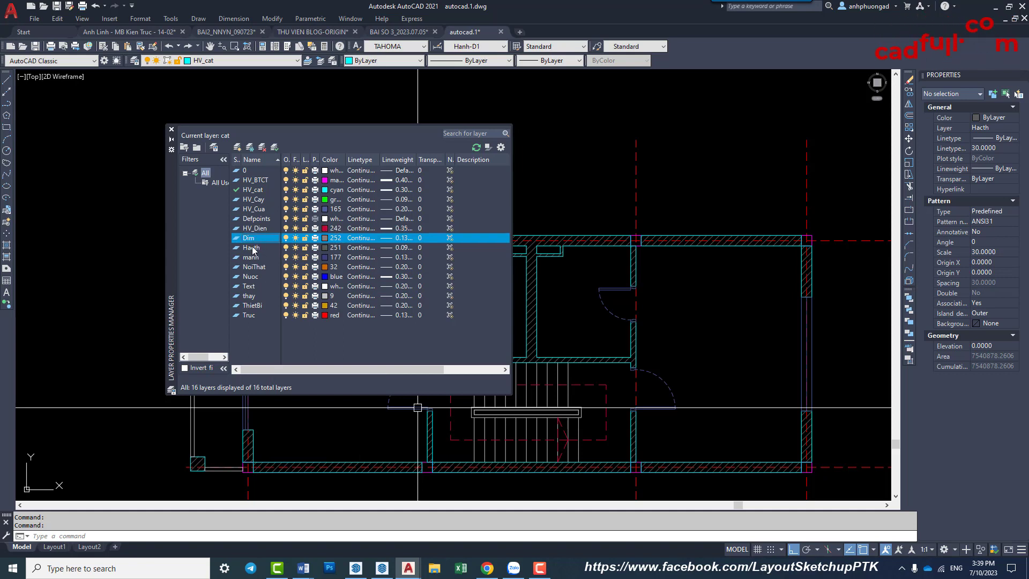
left_click(245, 238)
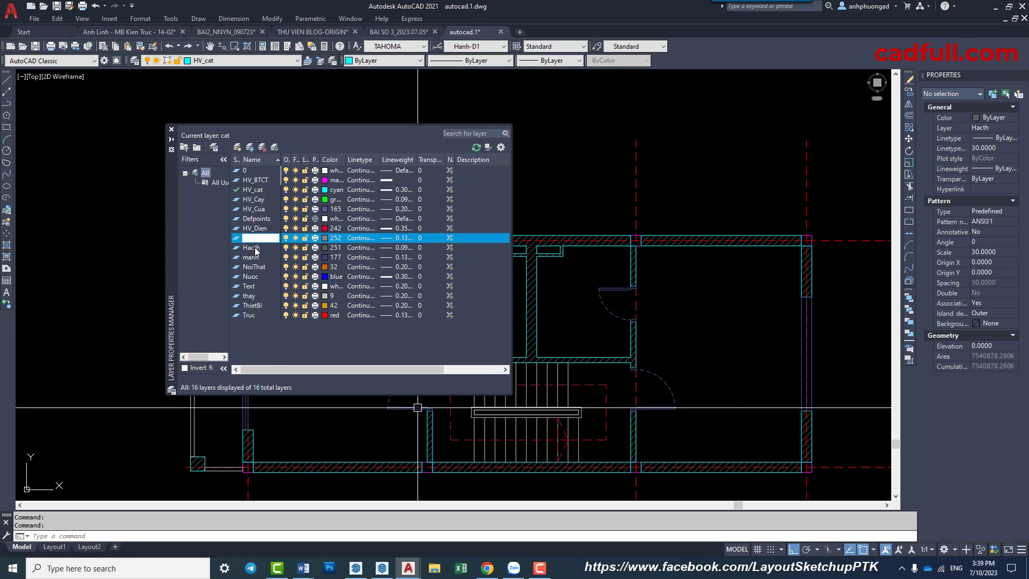
left_click(255, 248)
left_click(256, 248)
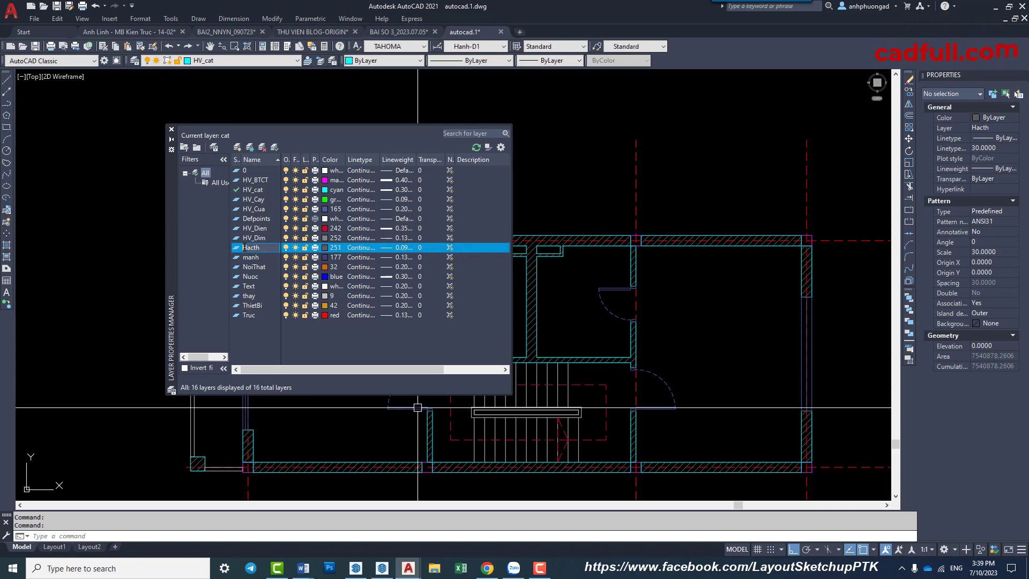
type("HV_")
left_click(252, 259)
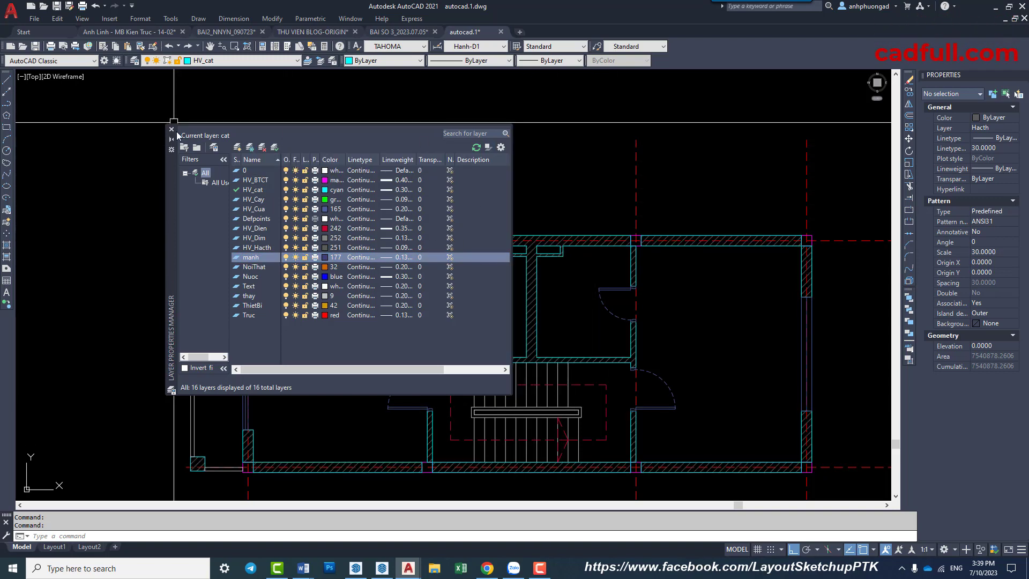
left_click(256, 179)
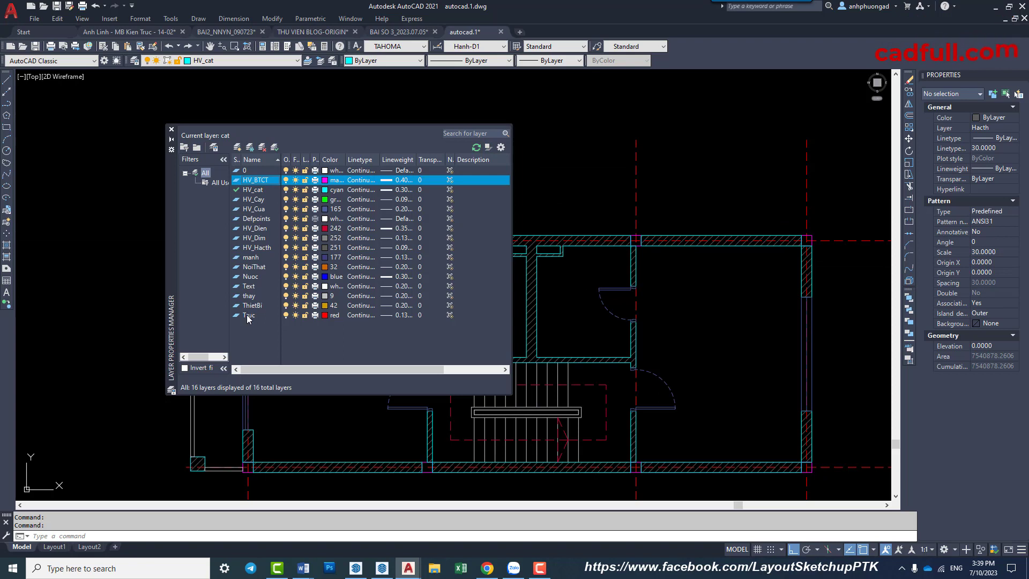
left_click(247, 316)
left_click(263, 181)
left_click(256, 317, "shift")
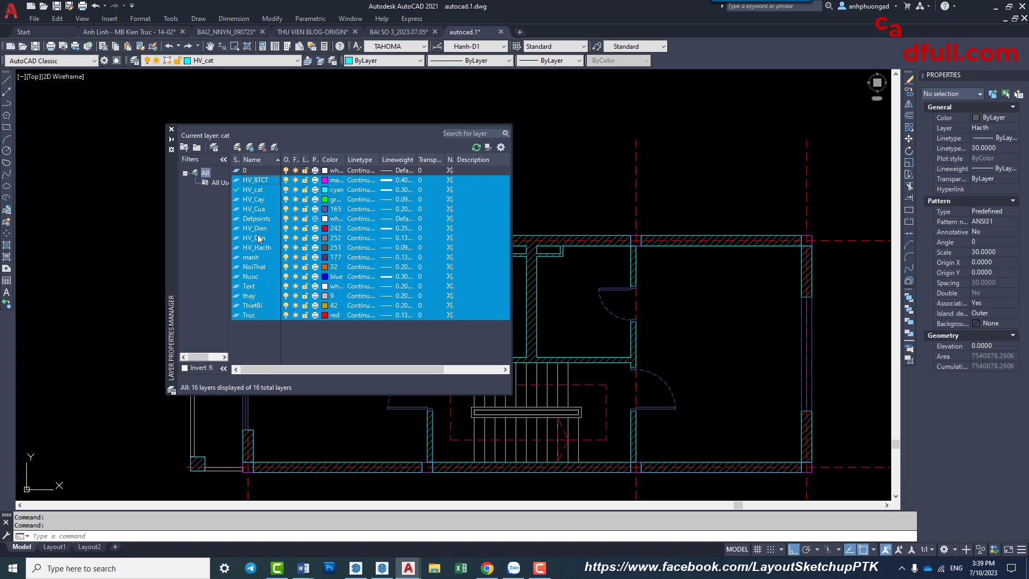
left_click(256, 258)
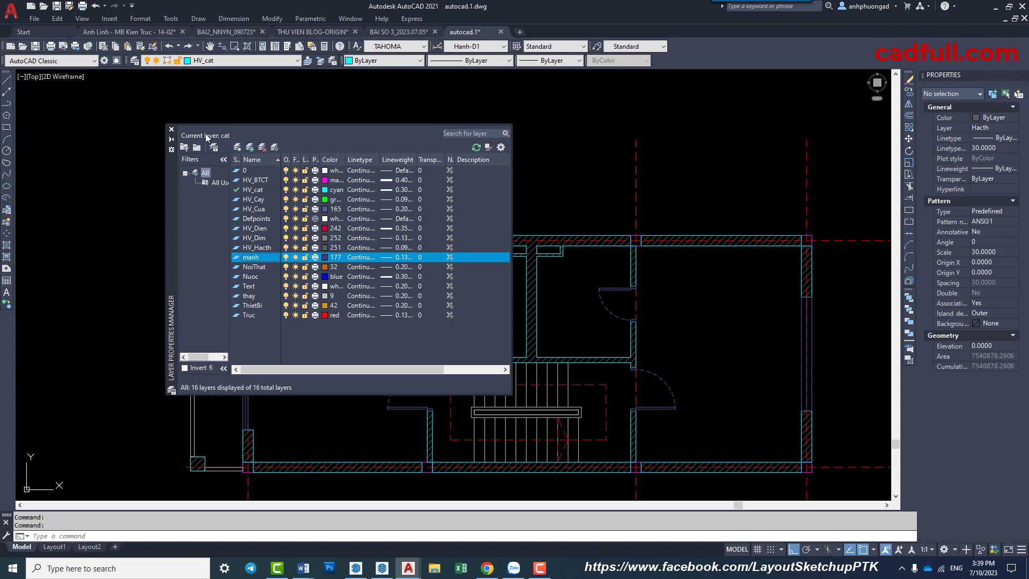
Step: Close the Layer Properties Manager and zoom out to see the whole floor plan
left_click(172, 130)
scroll(355, 202, "down", 2)
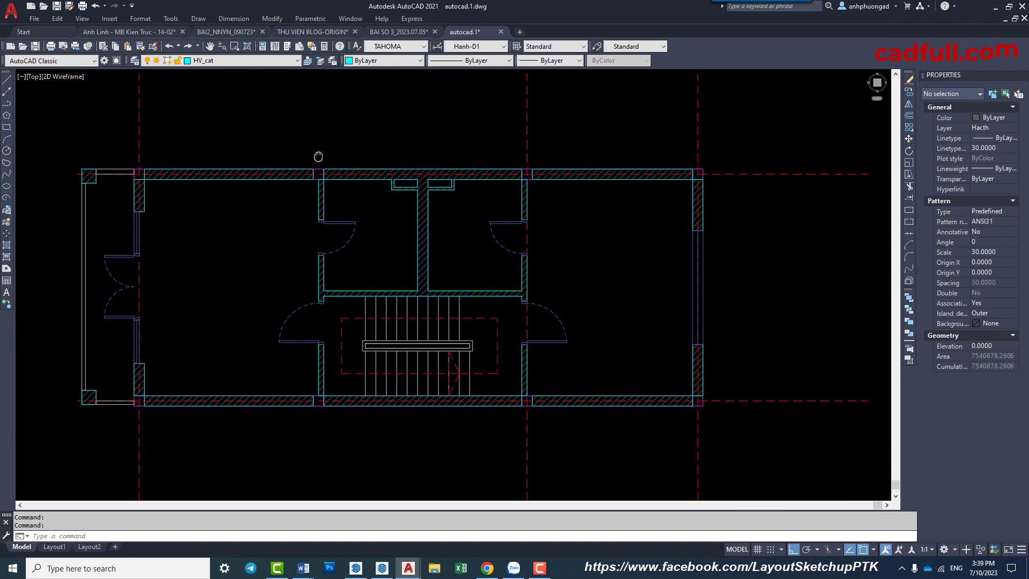
scroll(413, 203, "down", 4)
scroll(413, 203, "down", 1)
middle_click_drag(415, 205, 428, 212)
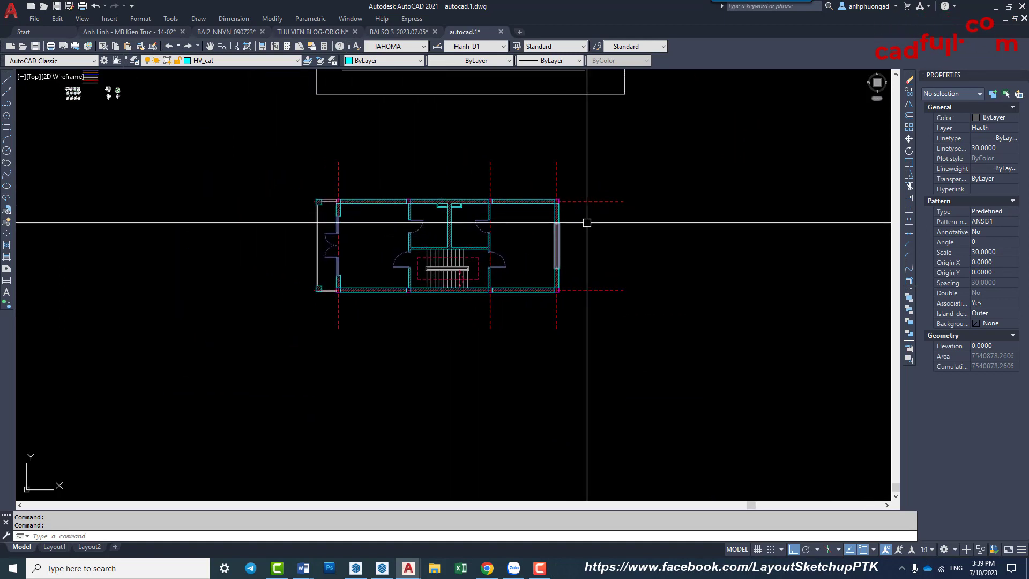
scroll(596, 218, "up", 1)
Step: Move the red dashed grid lines to the left with MOVE
type("m")
key("Return")
left_click(670, 150)
left_click(585, 308)
key("Return")
left_click(701, 229)
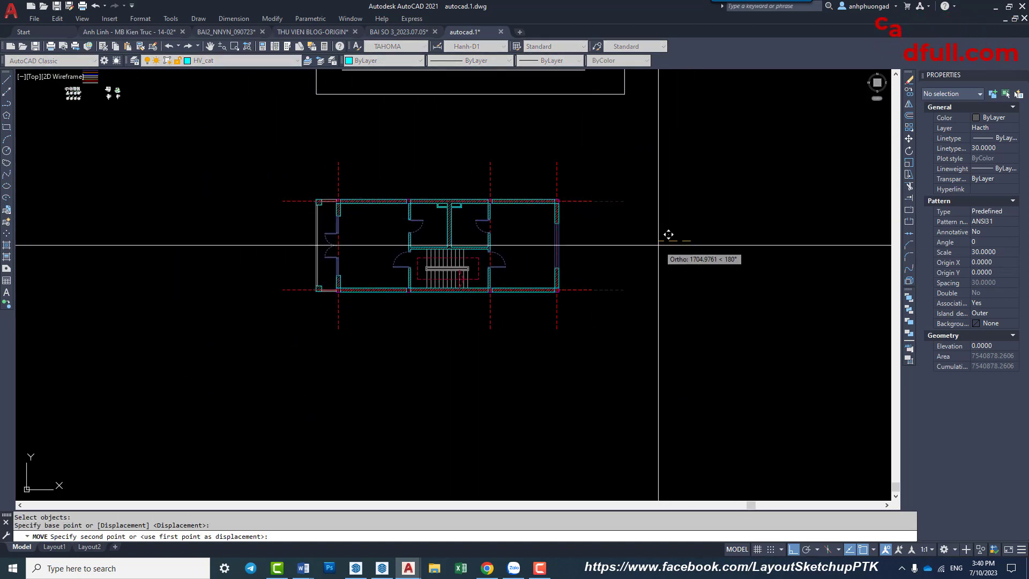
left_click(670, 233)
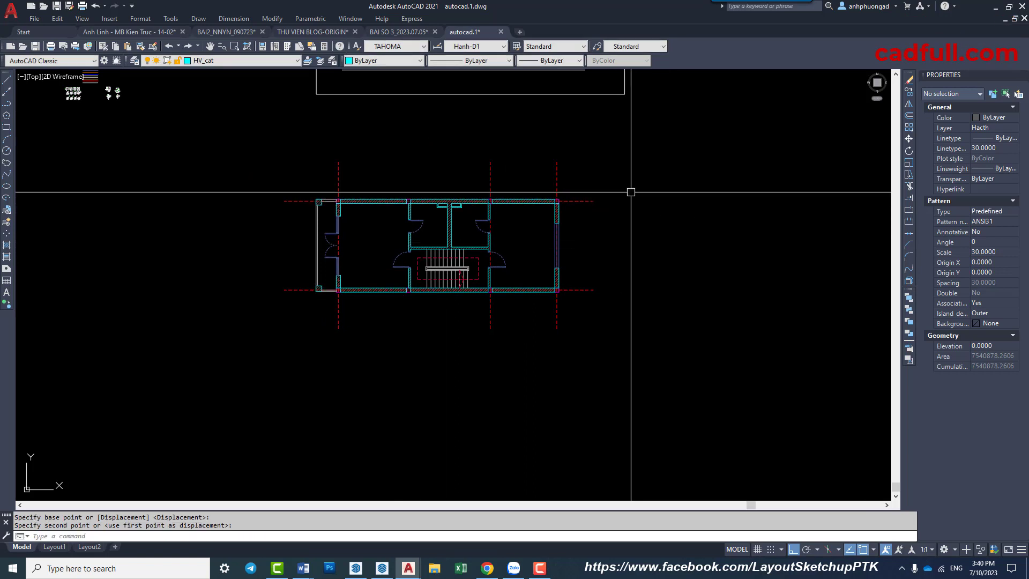
Step: Stretch the top ends of the grid lines down closer to the plan
type("s")
key("Return")
left_click(637, 144)
left_click(317, 168)
key("Return")
left_click(737, 170)
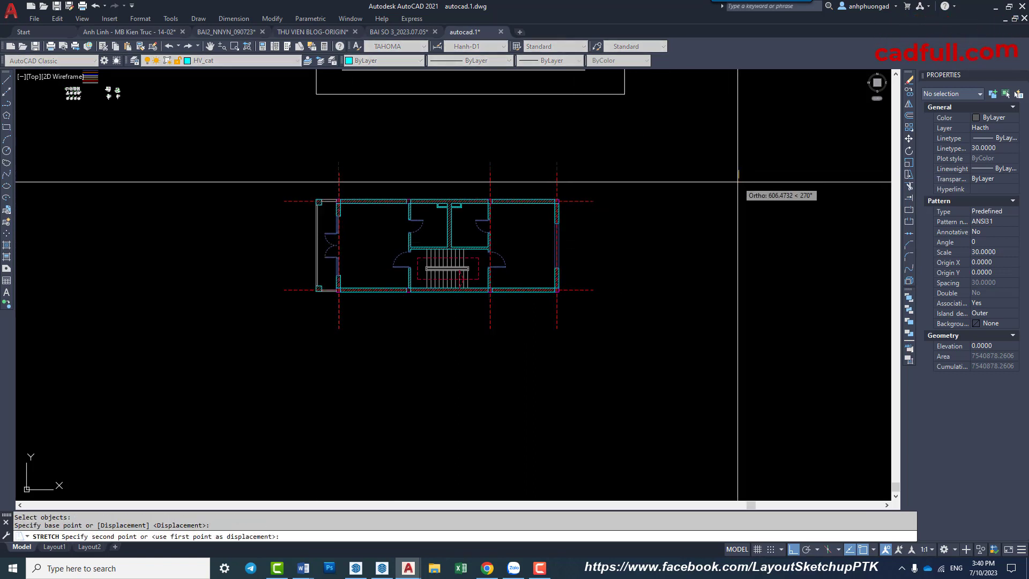
key("Return")
left_click(632, 301)
Step: Stretch the bottom ends of the grid lines up toward the plan
left_click(333, 365)
key("Return")
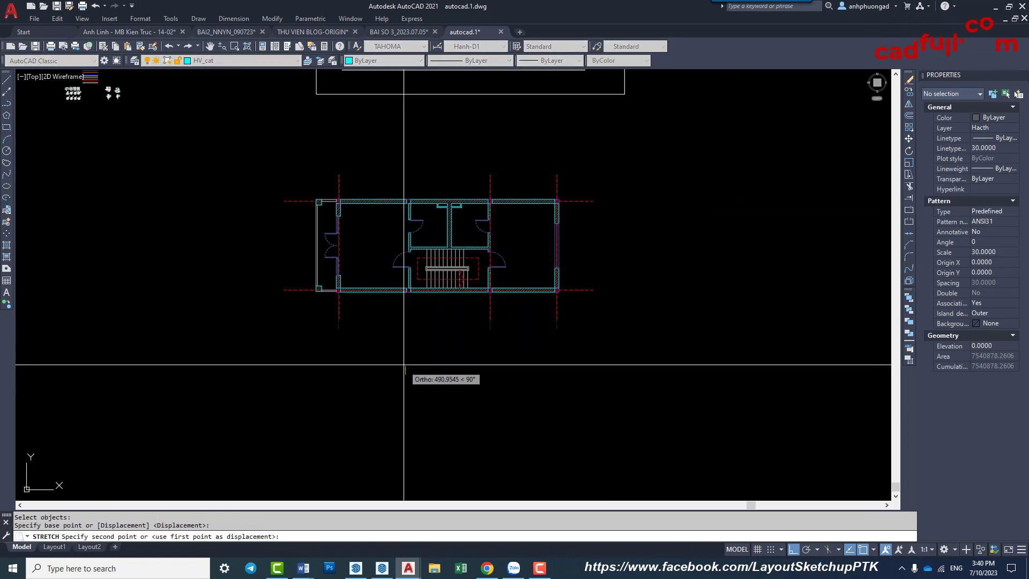
left_click(425, 369)
left_click(426, 355)
Step: Shorten the left ends of the grid lines with a crossing-window stretch
scroll(611, 214, "up", 2)
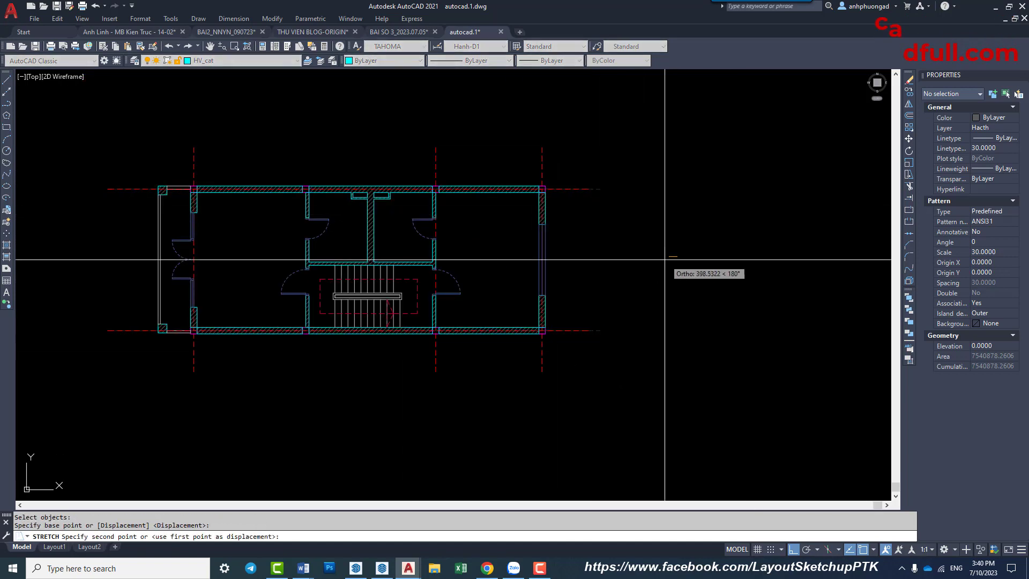
middle_click_drag(130, 188, 329, 195)
key("Return")
left_click(329, 195)
left_click(207, 415)
key("Return")
left_click(120, 397)
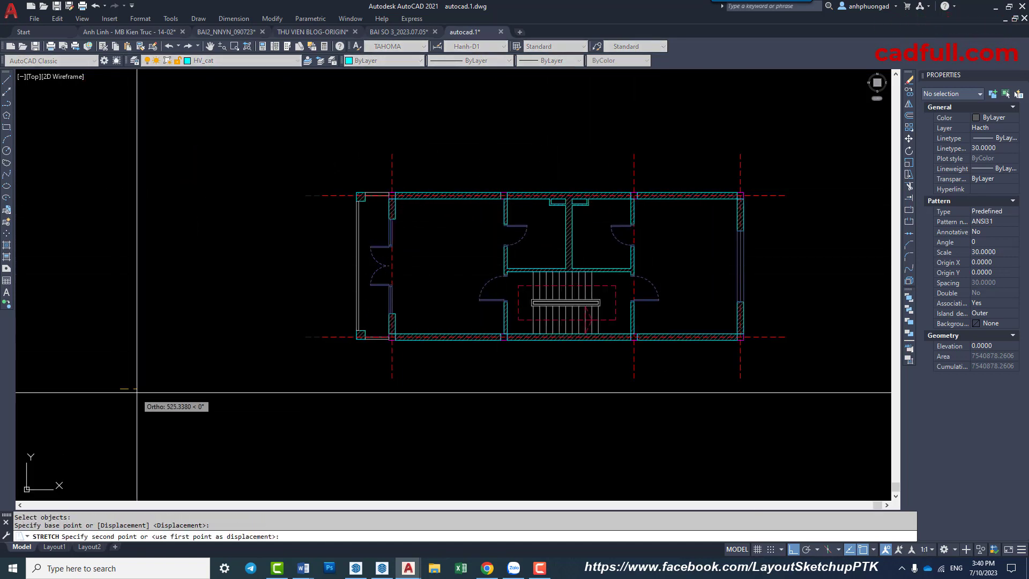
left_click(137, 394)
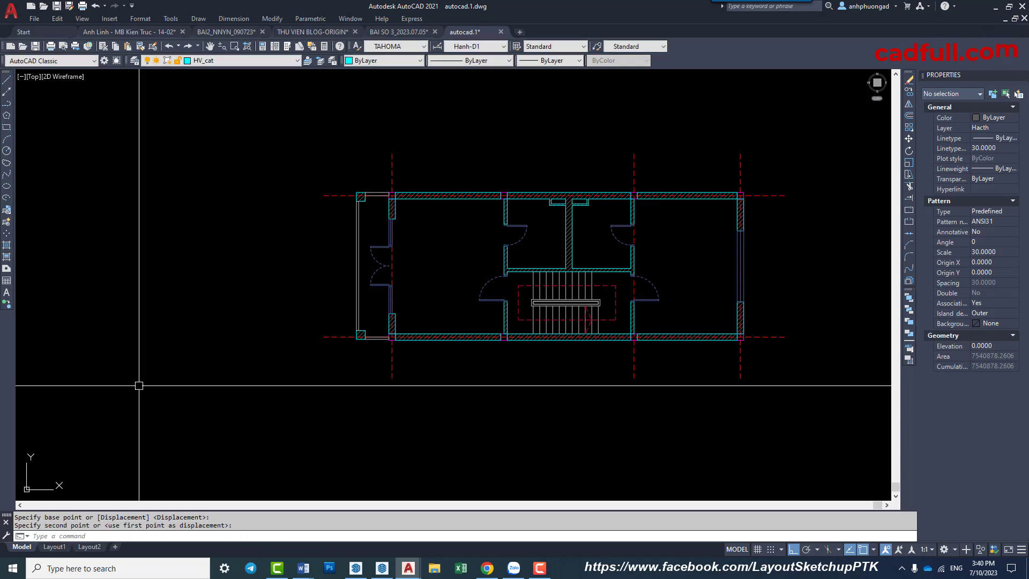
Step: Zoom and pan to bring the enlarged floor plan back into view
scroll(602, 269, "down", 2)
scroll(602, 269, "up", 3)
middle_click_drag(579, 279, 600, 247)
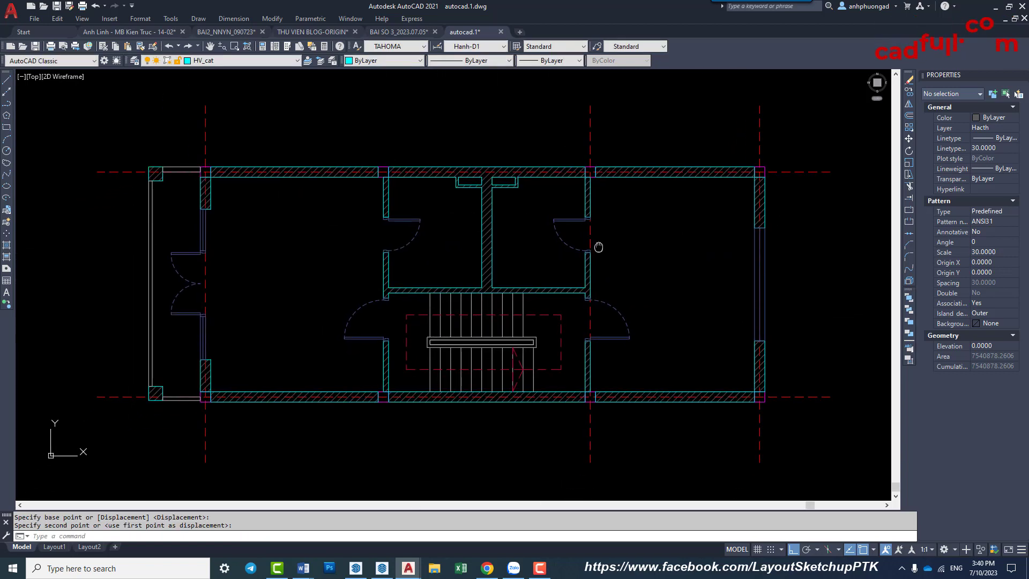